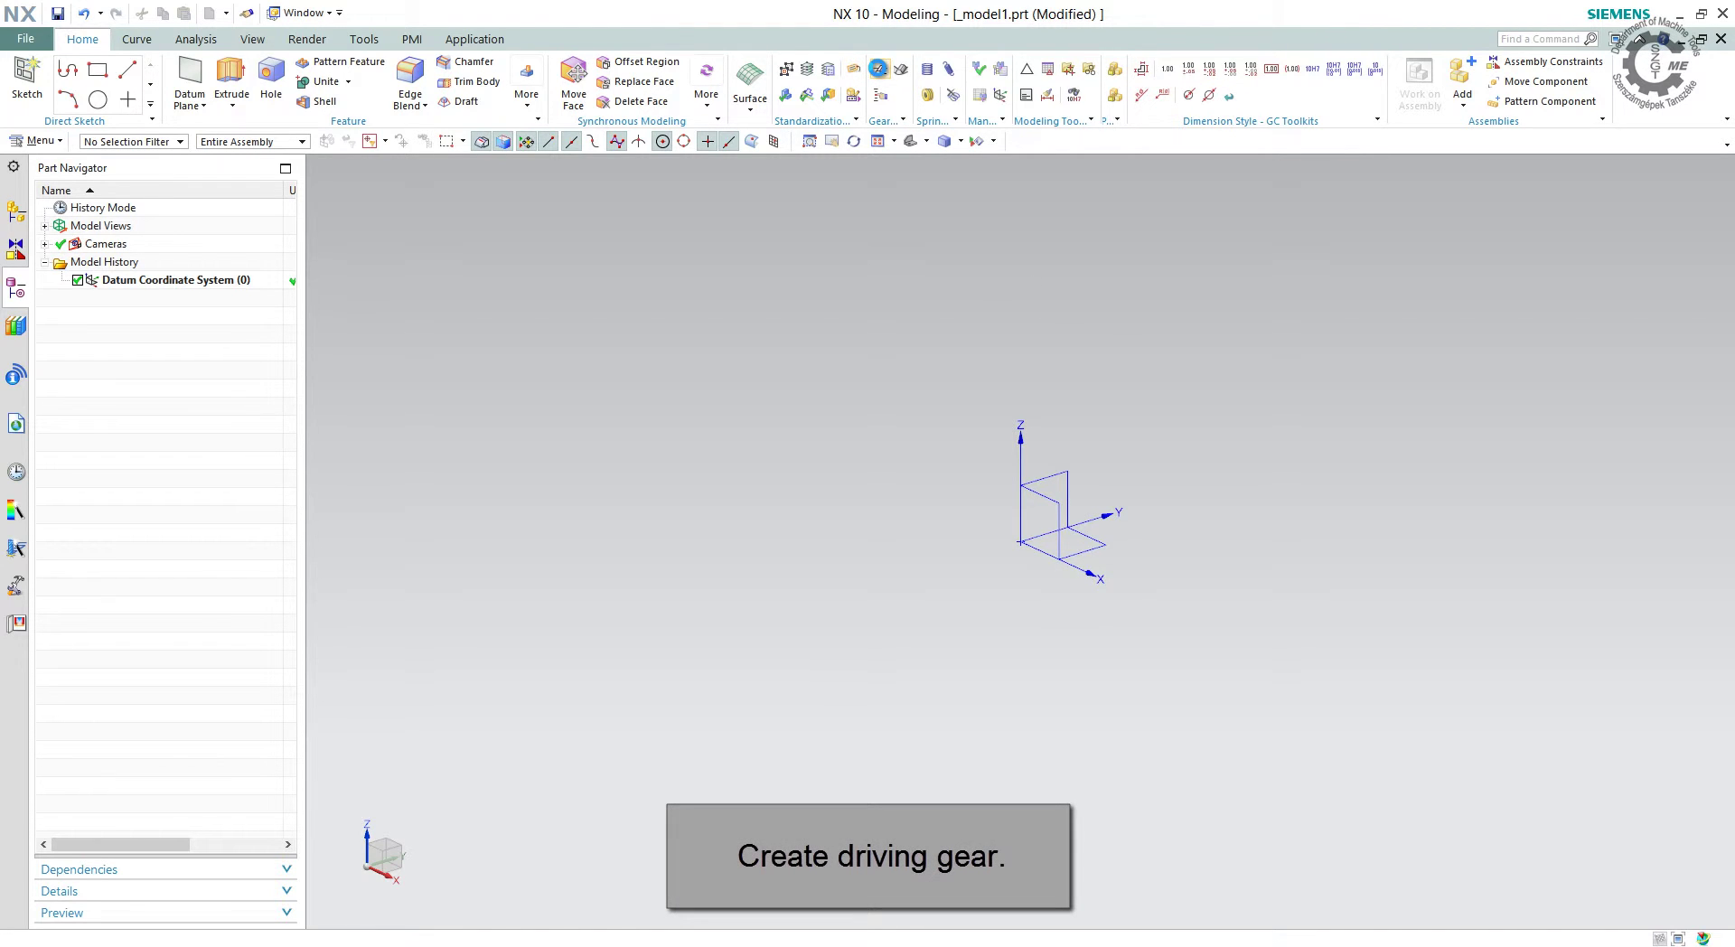
Start a new external helical gear using addendum-modified gear parameters.
{"action": "left_click", "coordinate": [877, 72]}
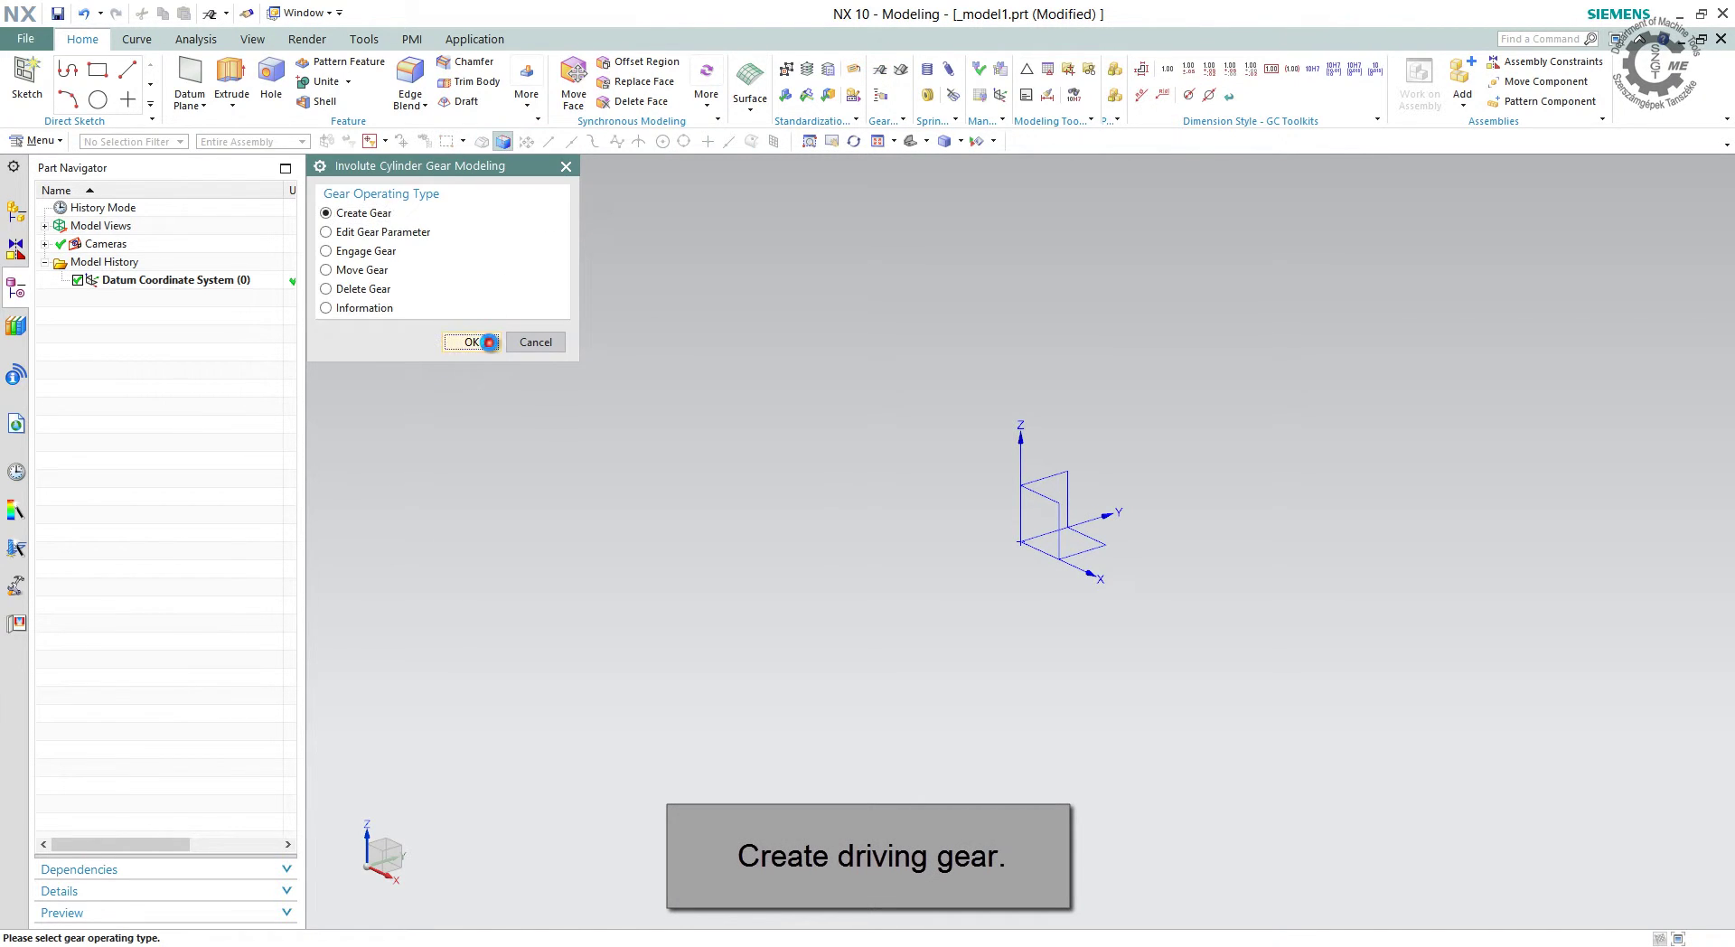
{"action": "left_click", "coordinate": [470, 342]}
{"action": "left_click", "coordinate": [383, 217]}
{"action": "left_click", "coordinate": [407, 361]}
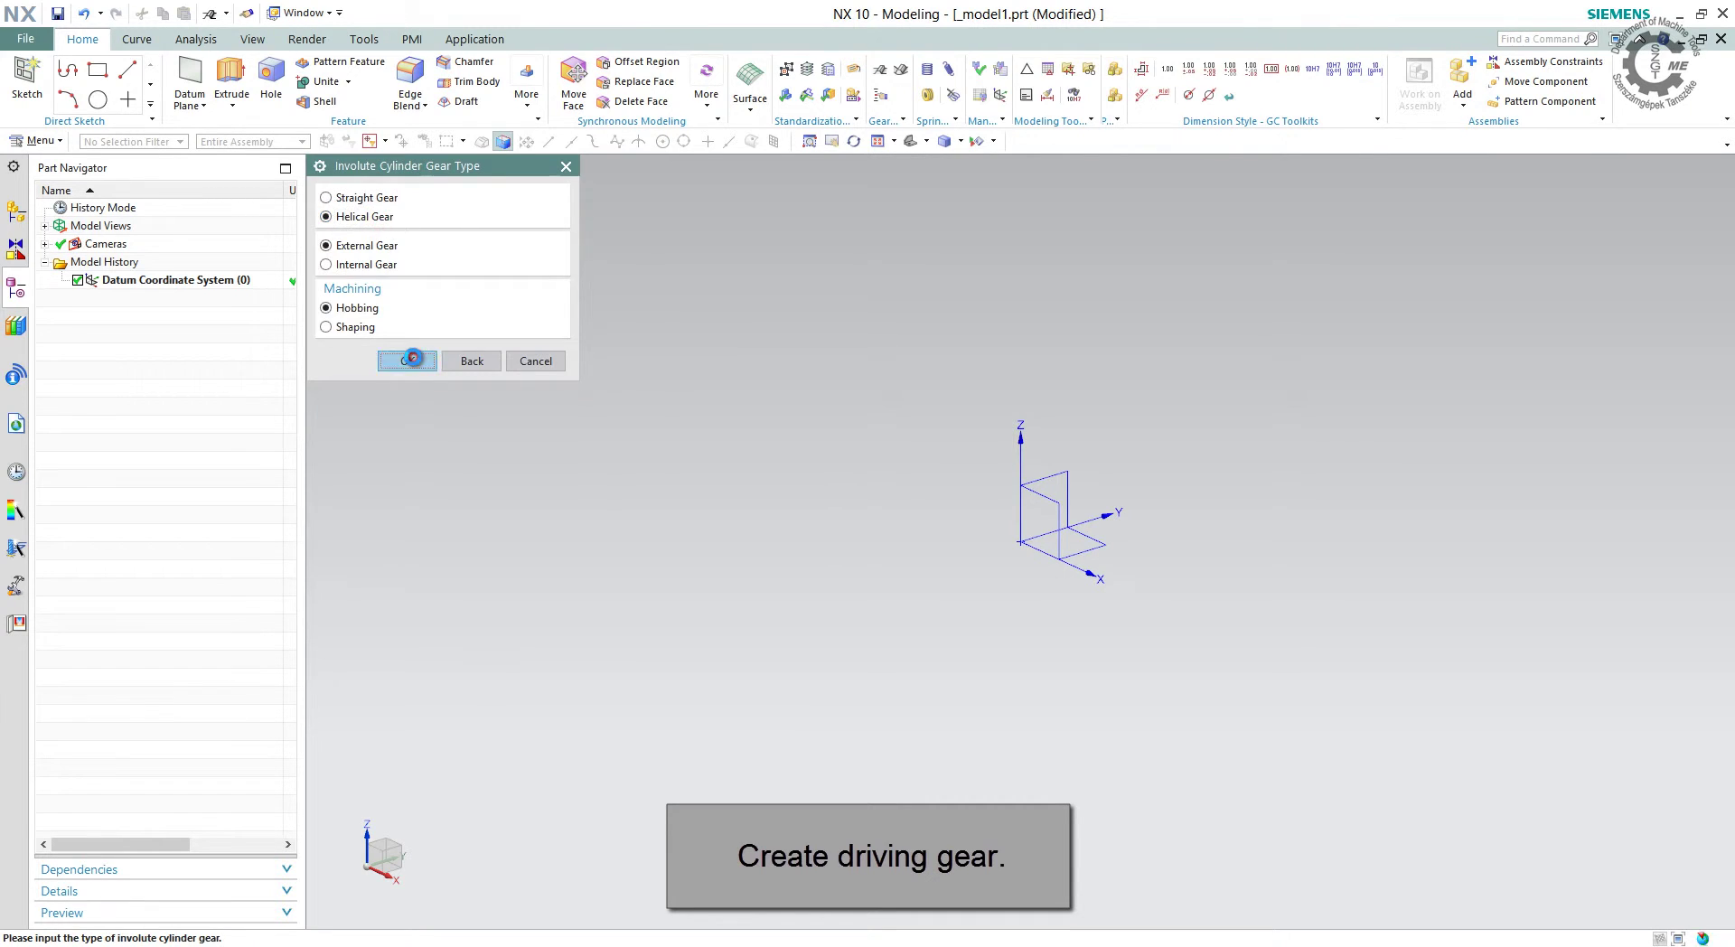
{"action": "left_click", "coordinate": [497, 194]}
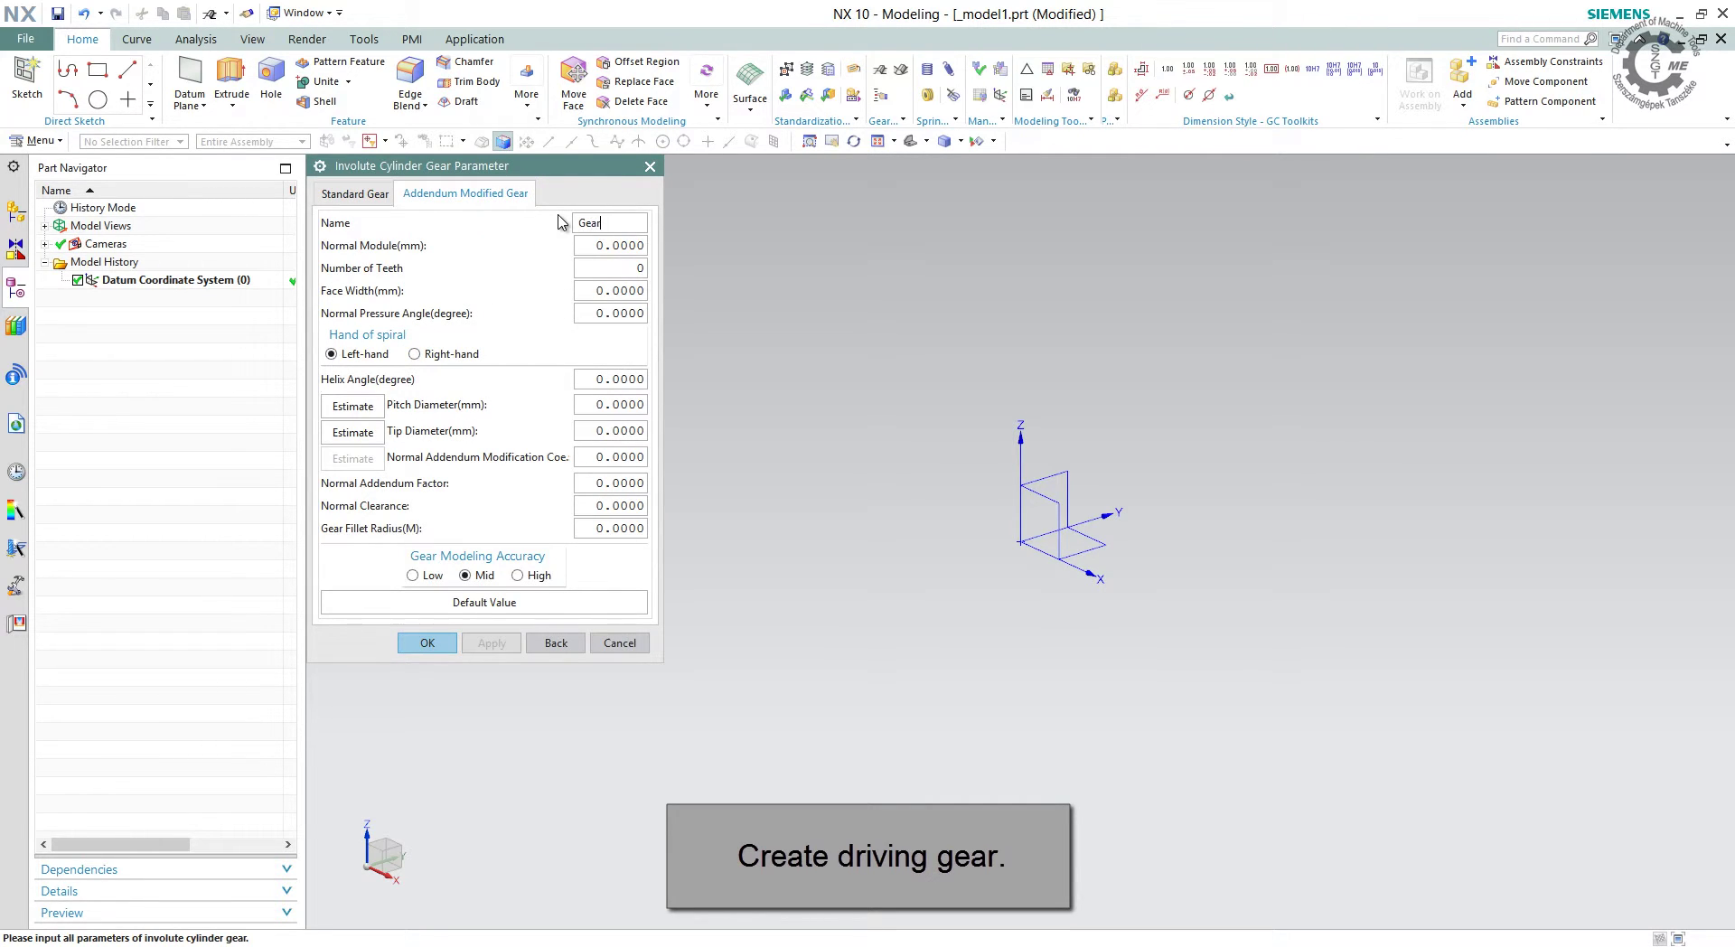
Enter Gear1's module 3, 17 teeth, 30 mm face width and 20° pressure angle.
{"action": "type", "text": "1"}
{"action": "key", "text": "Tab"}
{"action": "type", "text": "3"}
{"action": "key", "text": "Tab"}
{"action": "type", "text": "17"}
{"action": "key", "text": "Tab"}
{"action": "type", "text": "30"}
{"action": "key", "text": "Tab"}
{"action": "type", "text": "20"}
Set 20° helix angle, 0.2 modification, addendum factor 1, clearance 0.25, then estimate pitch diameter.
{"action": "left_click", "coordinate": [599, 378]}
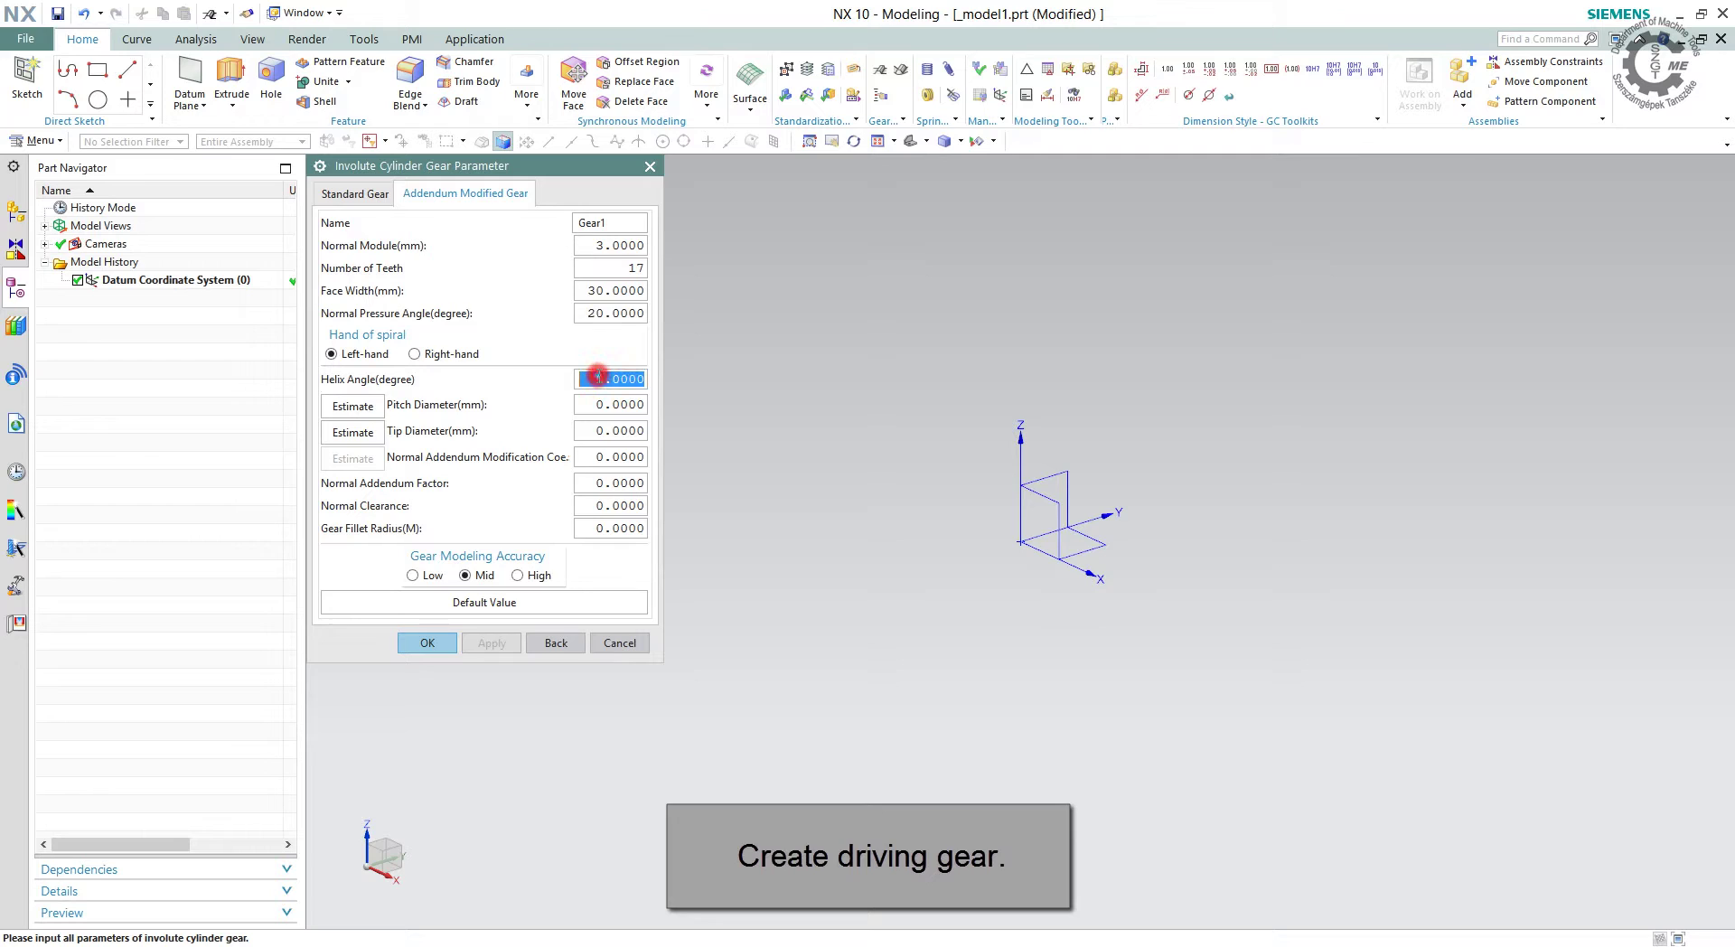
{"action": "type", "text": "20"}
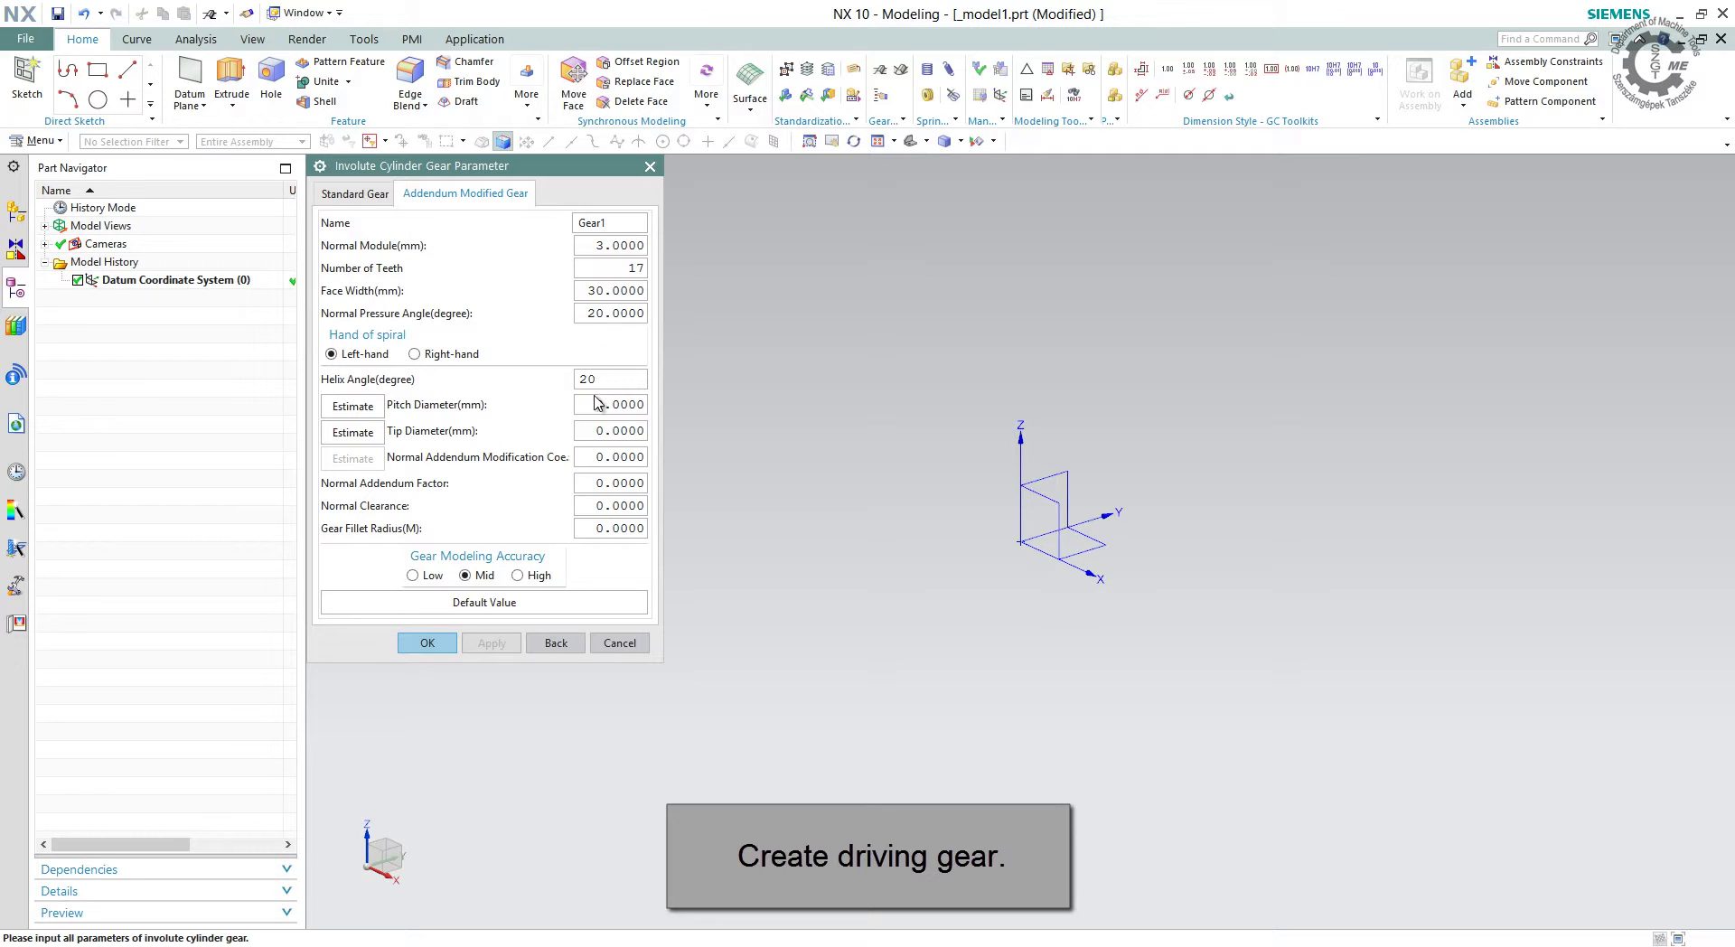
{"action": "left_click", "coordinate": [598, 455]}
{"action": "type", "text": ".2"}
{"action": "key", "text": "Tab"}
{"action": "type", "text": "1"}
{"action": "key", "text": "Tab"}
{"action": "type", "text": ".25"}
{"action": "key", "text": "Tab"}
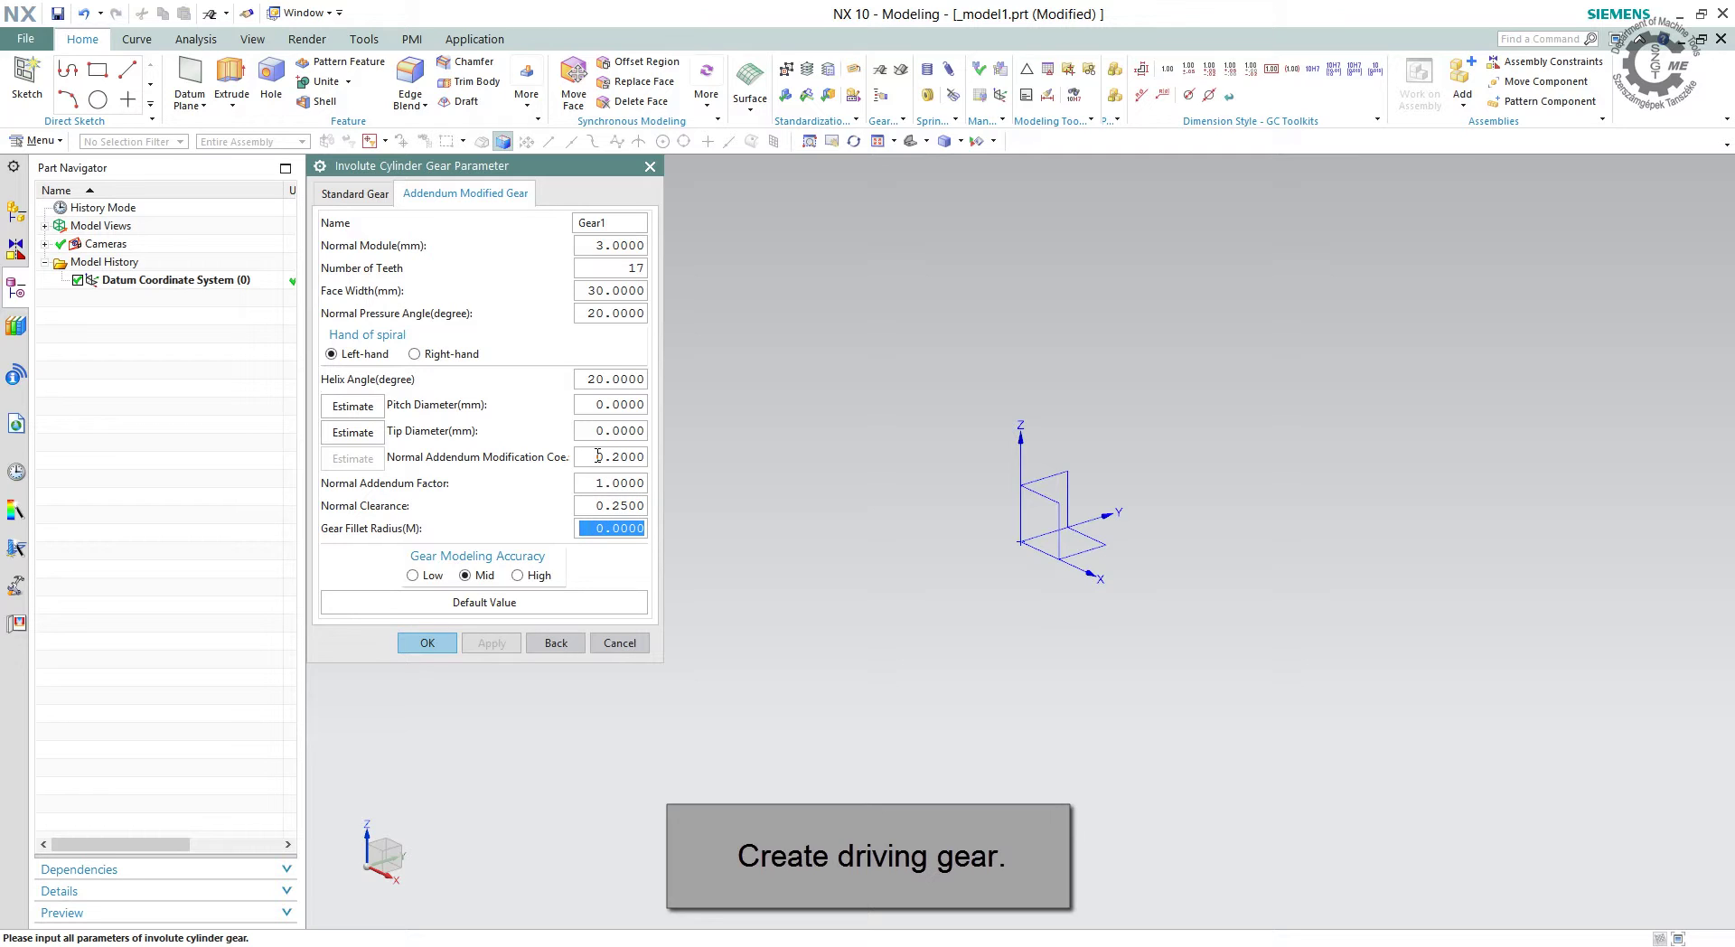
{"action": "type", "text": ".25"}
{"action": "key", "text": "Return"}
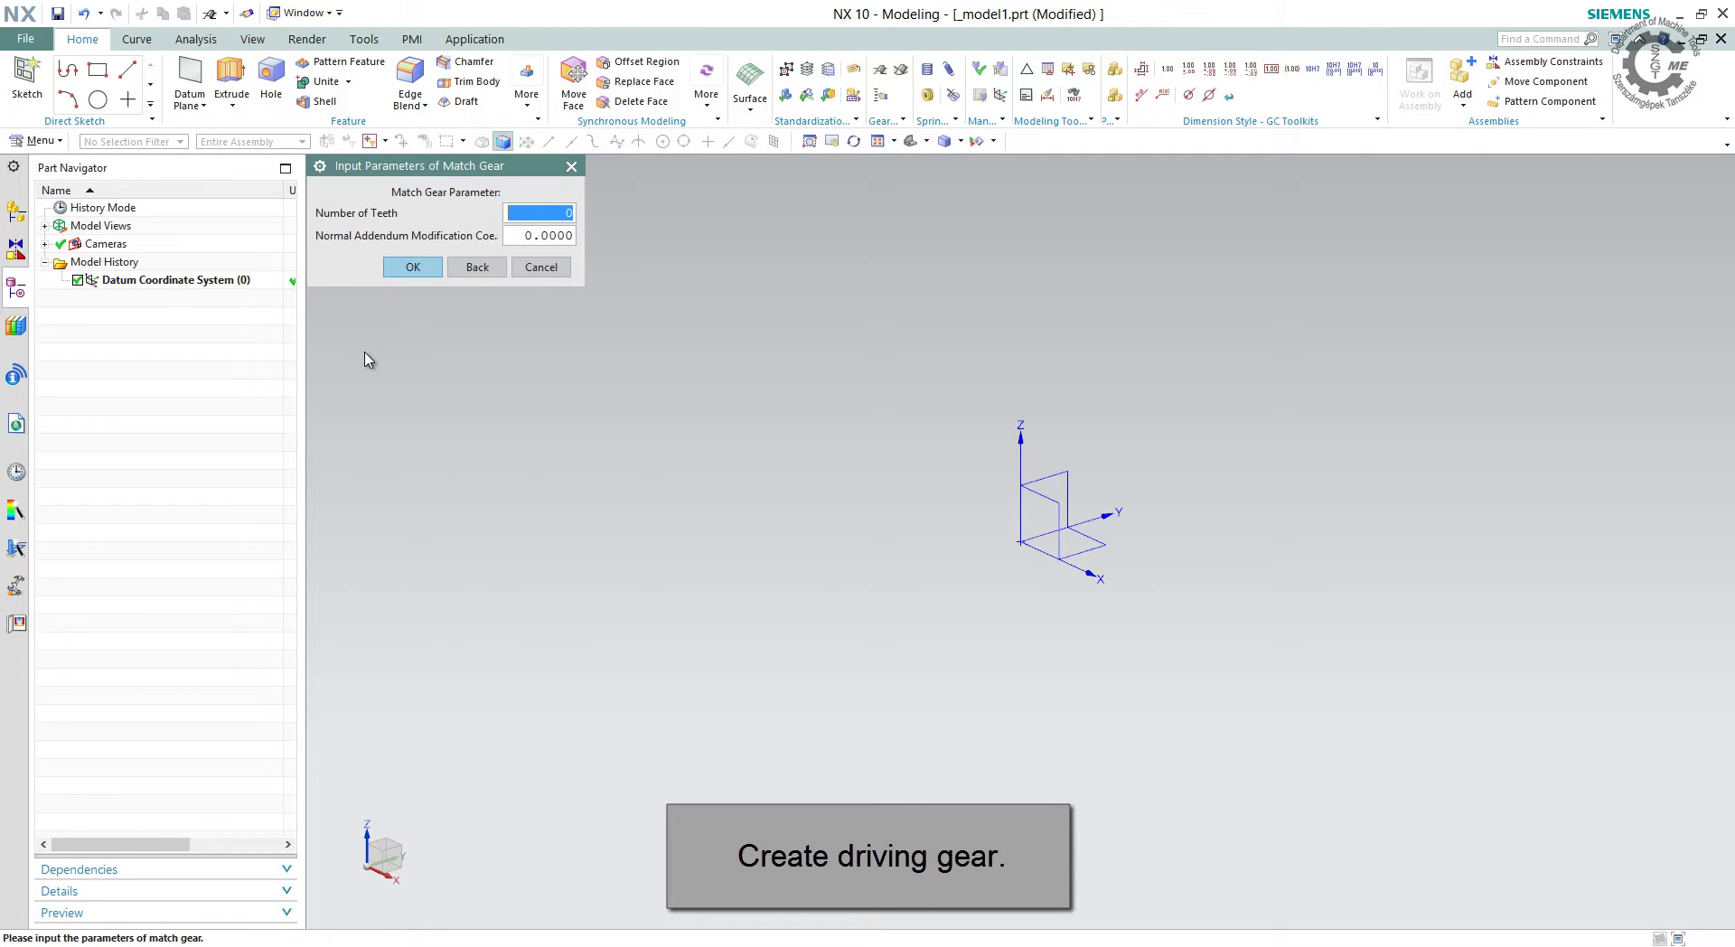
Match Gear1 to a 17-tooth gear with −0.2 coefficient, estimate tip diameter 61.4730, and accept.
{"action": "type", "text": "17"}
{"action": "key", "text": "Tab"}
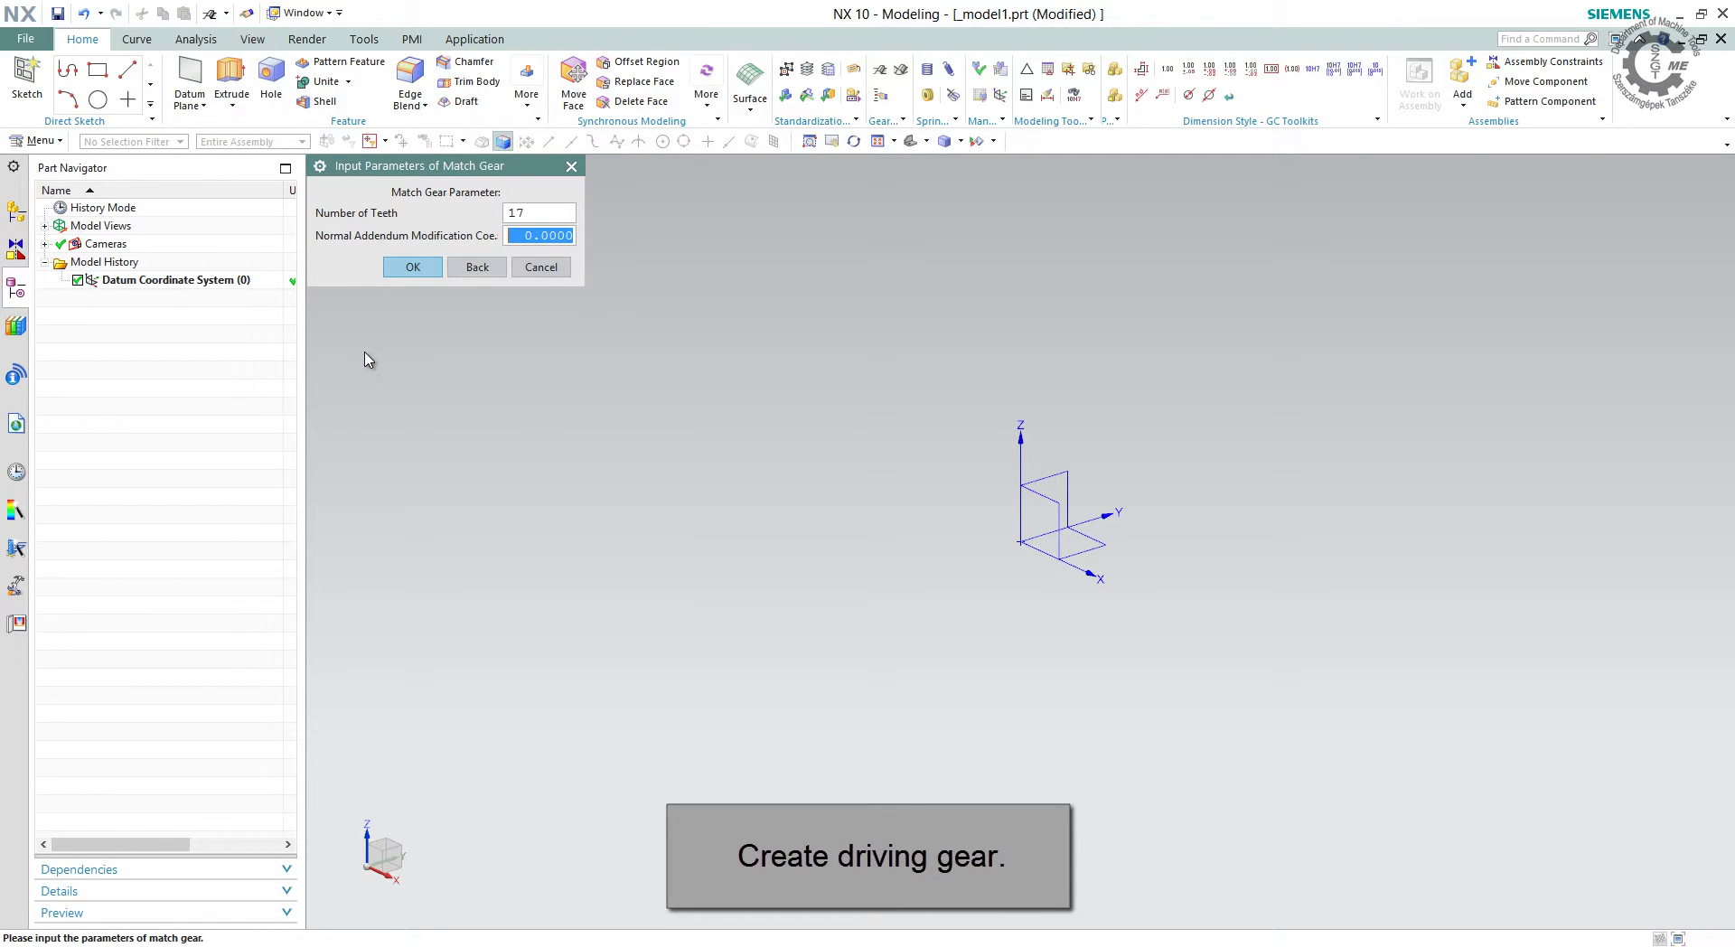
{"action": "type", "text": "-.2"}
{"action": "left_click", "coordinate": [413, 267]}
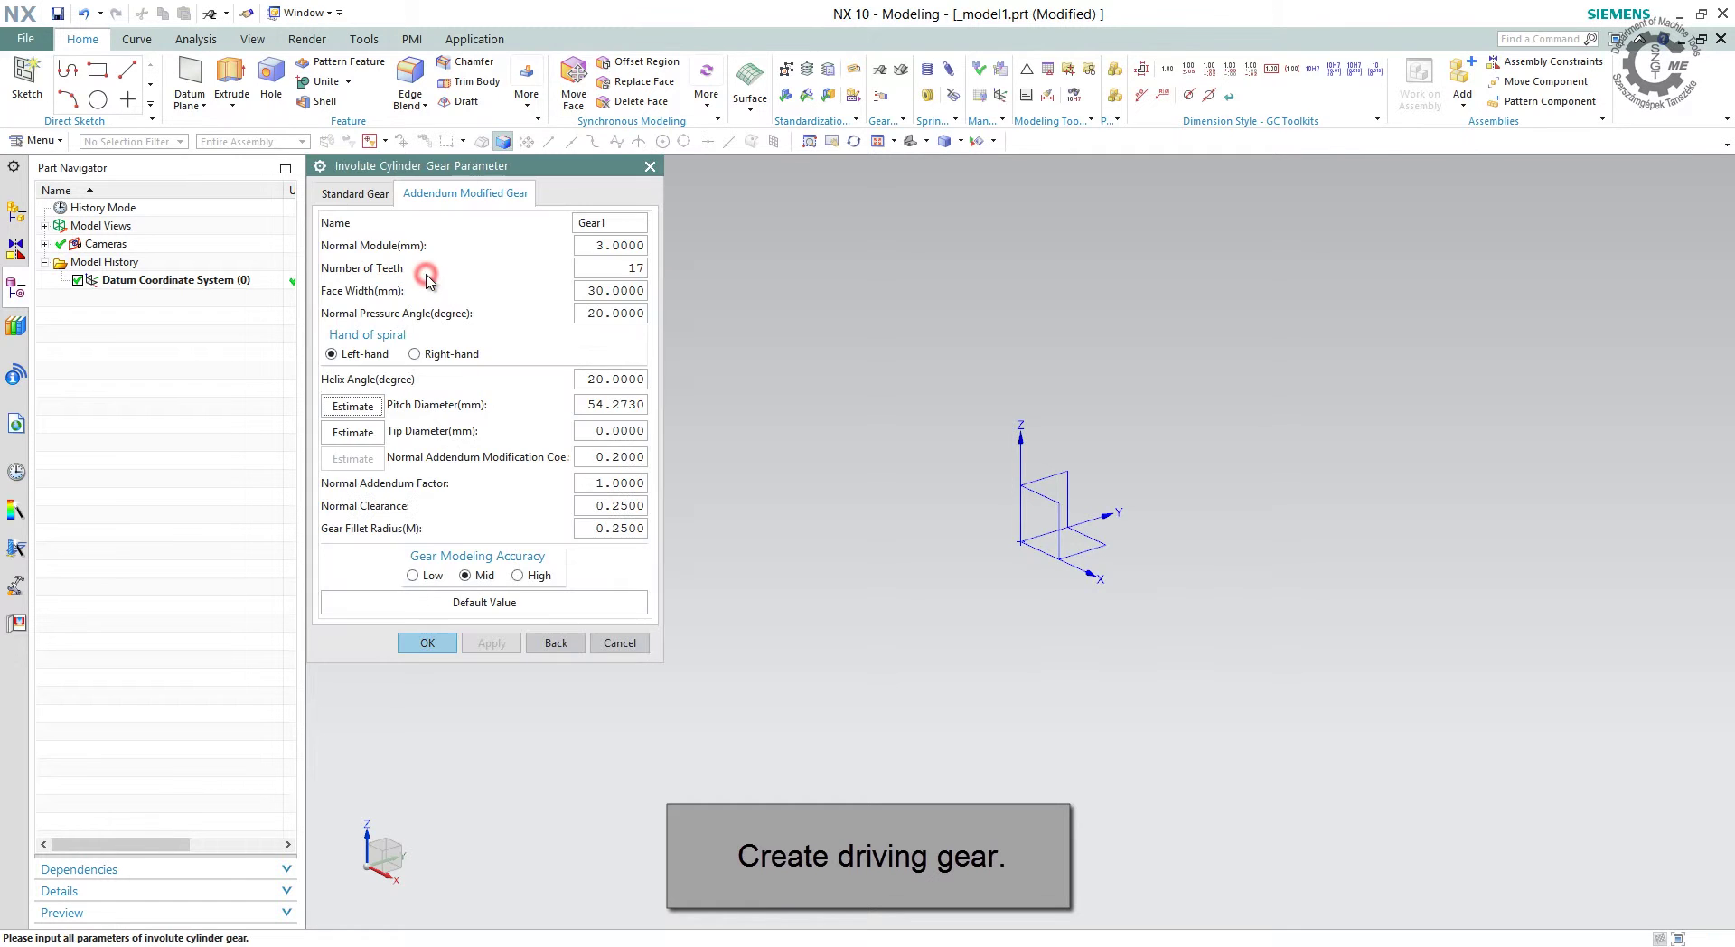
{"action": "left_click", "coordinate": [380, 439]}
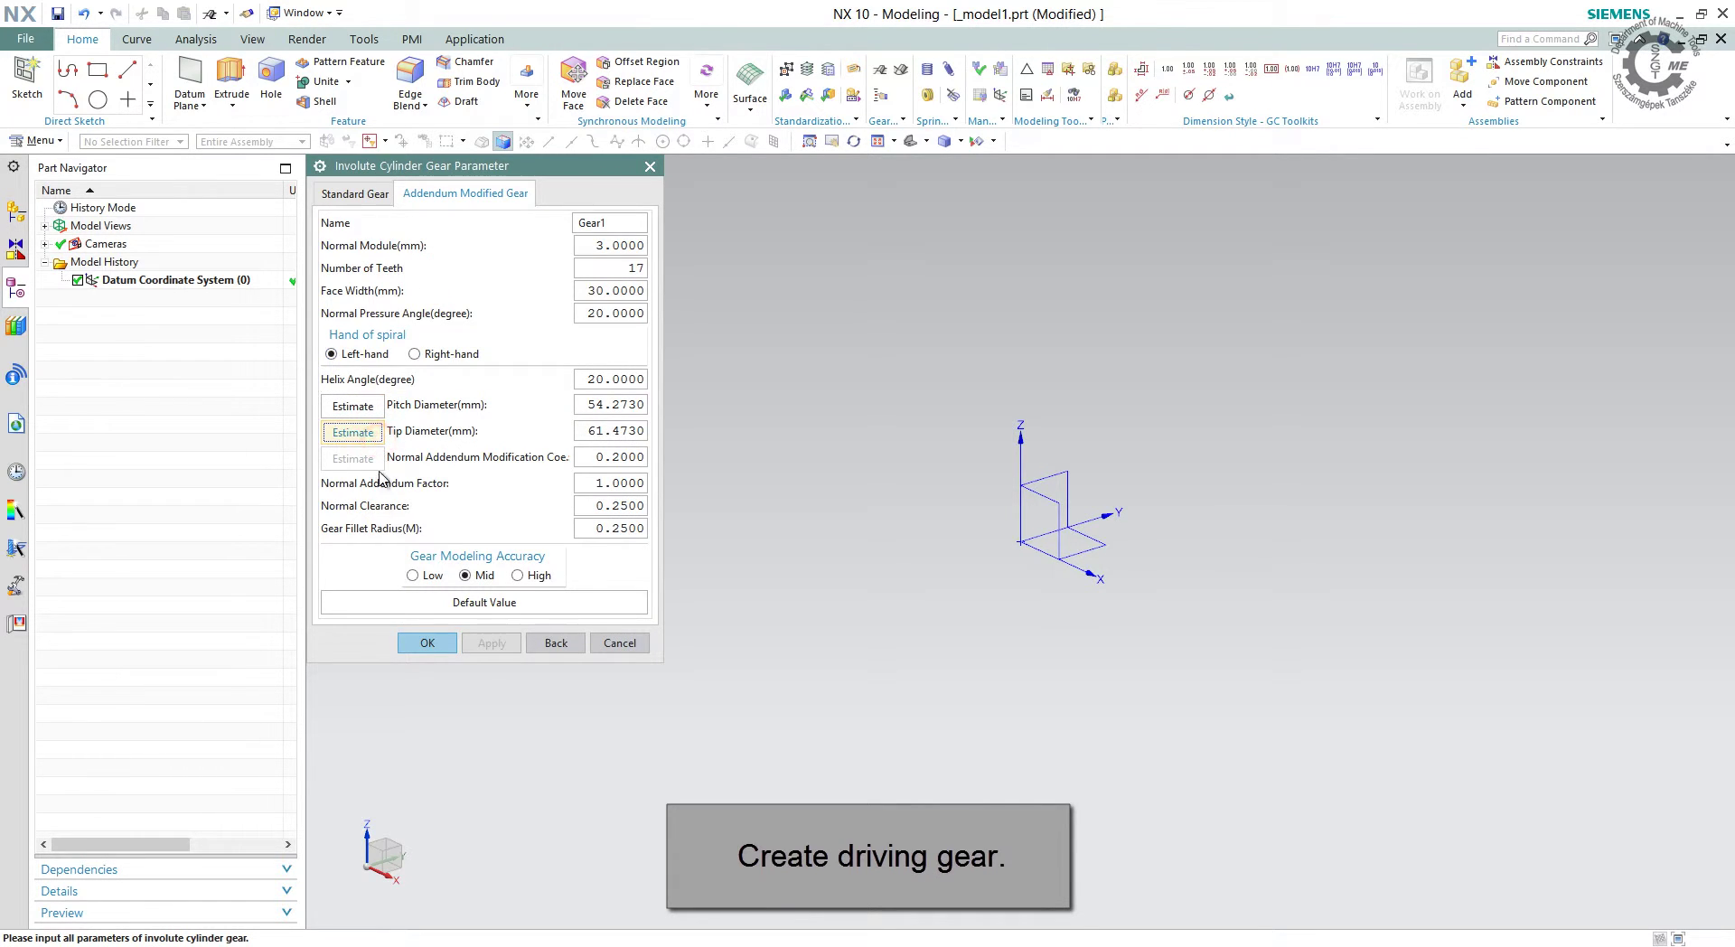
{"action": "left_click", "coordinate": [414, 644]}
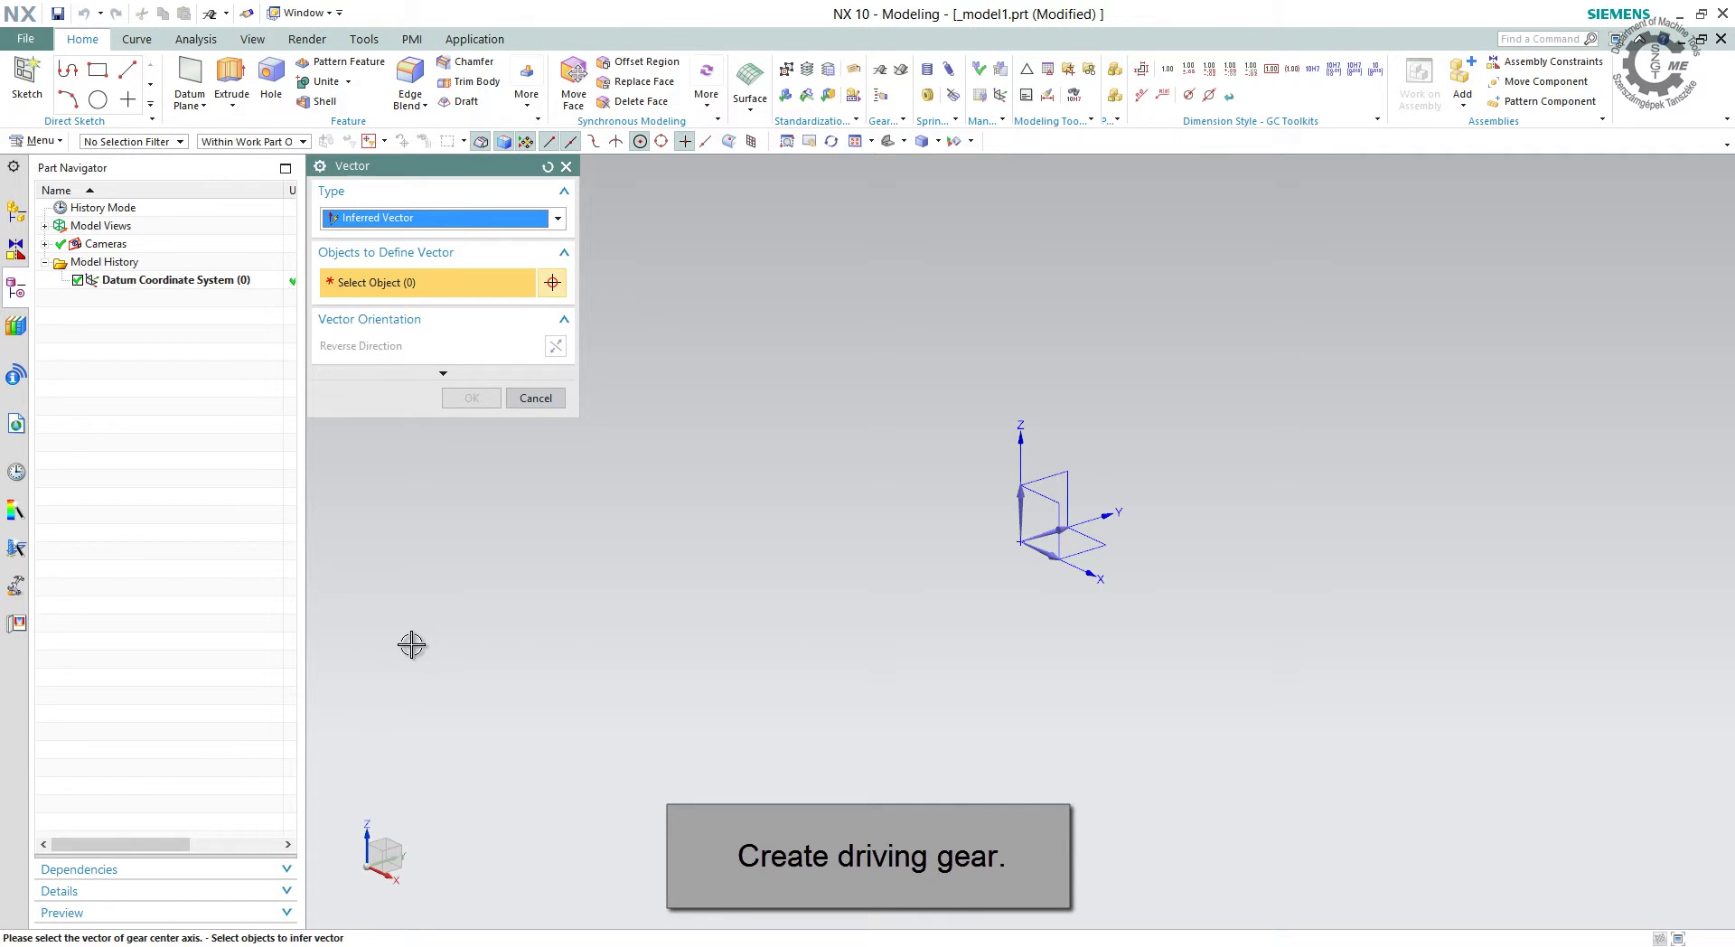
Build Gear1 with its axis along the datum X axis, centred at the origin.
{"action": "left_click", "coordinate": [1089, 576]}
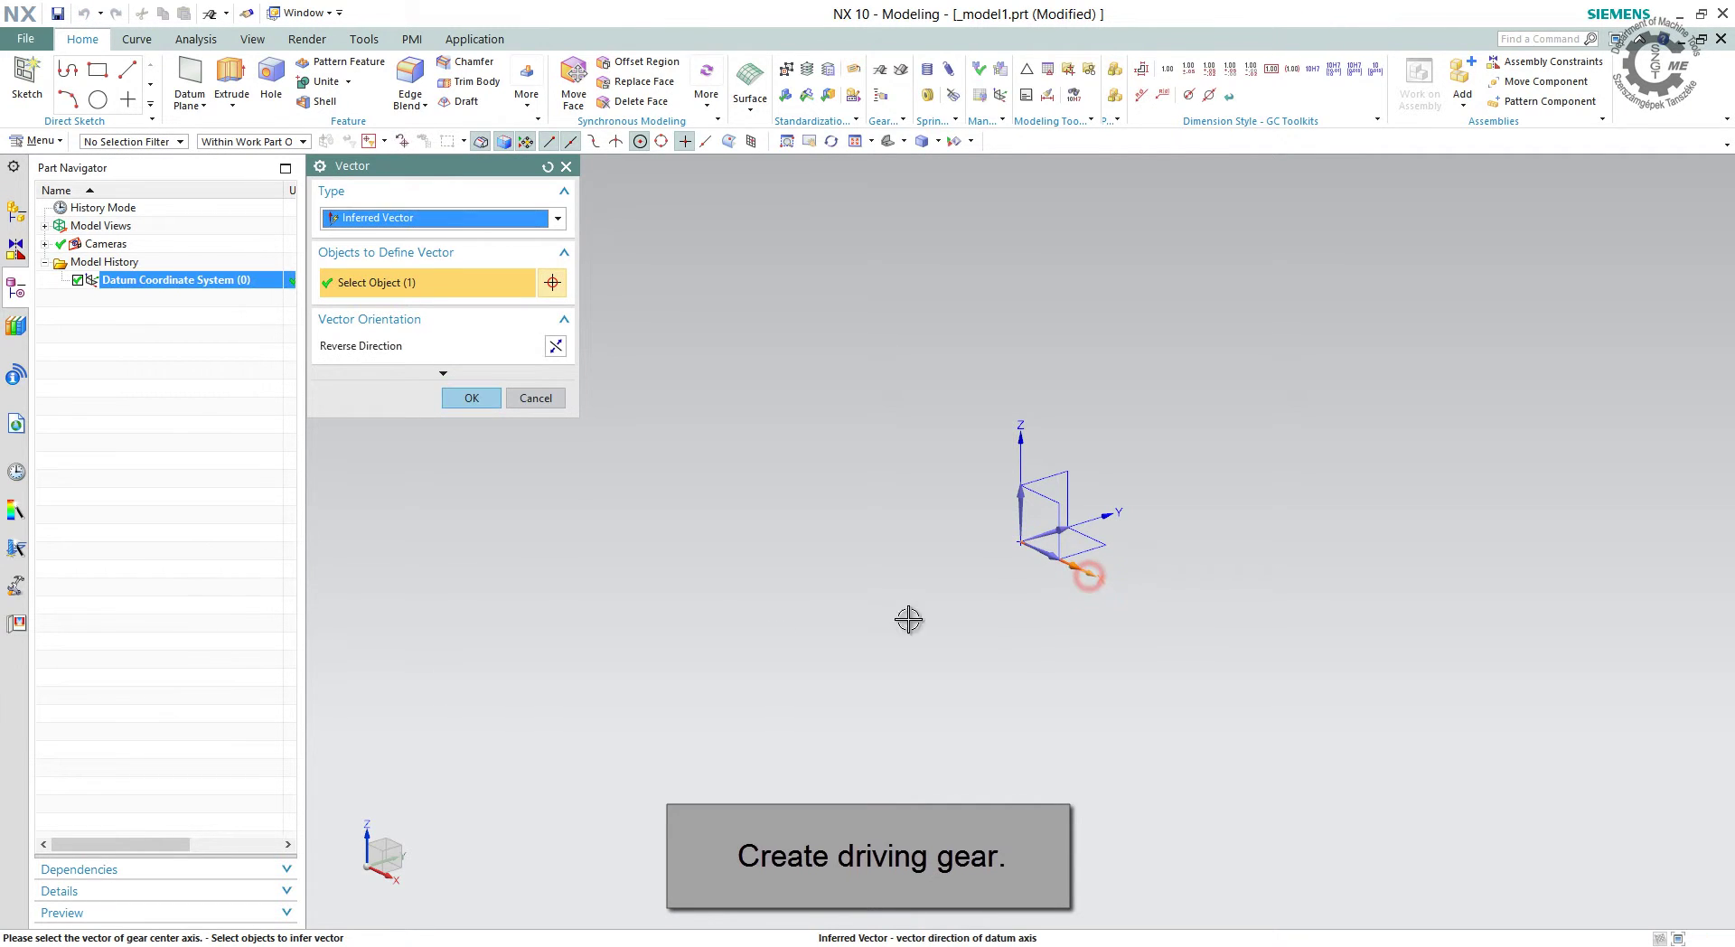
{"action": "left_click", "coordinate": [471, 398]}
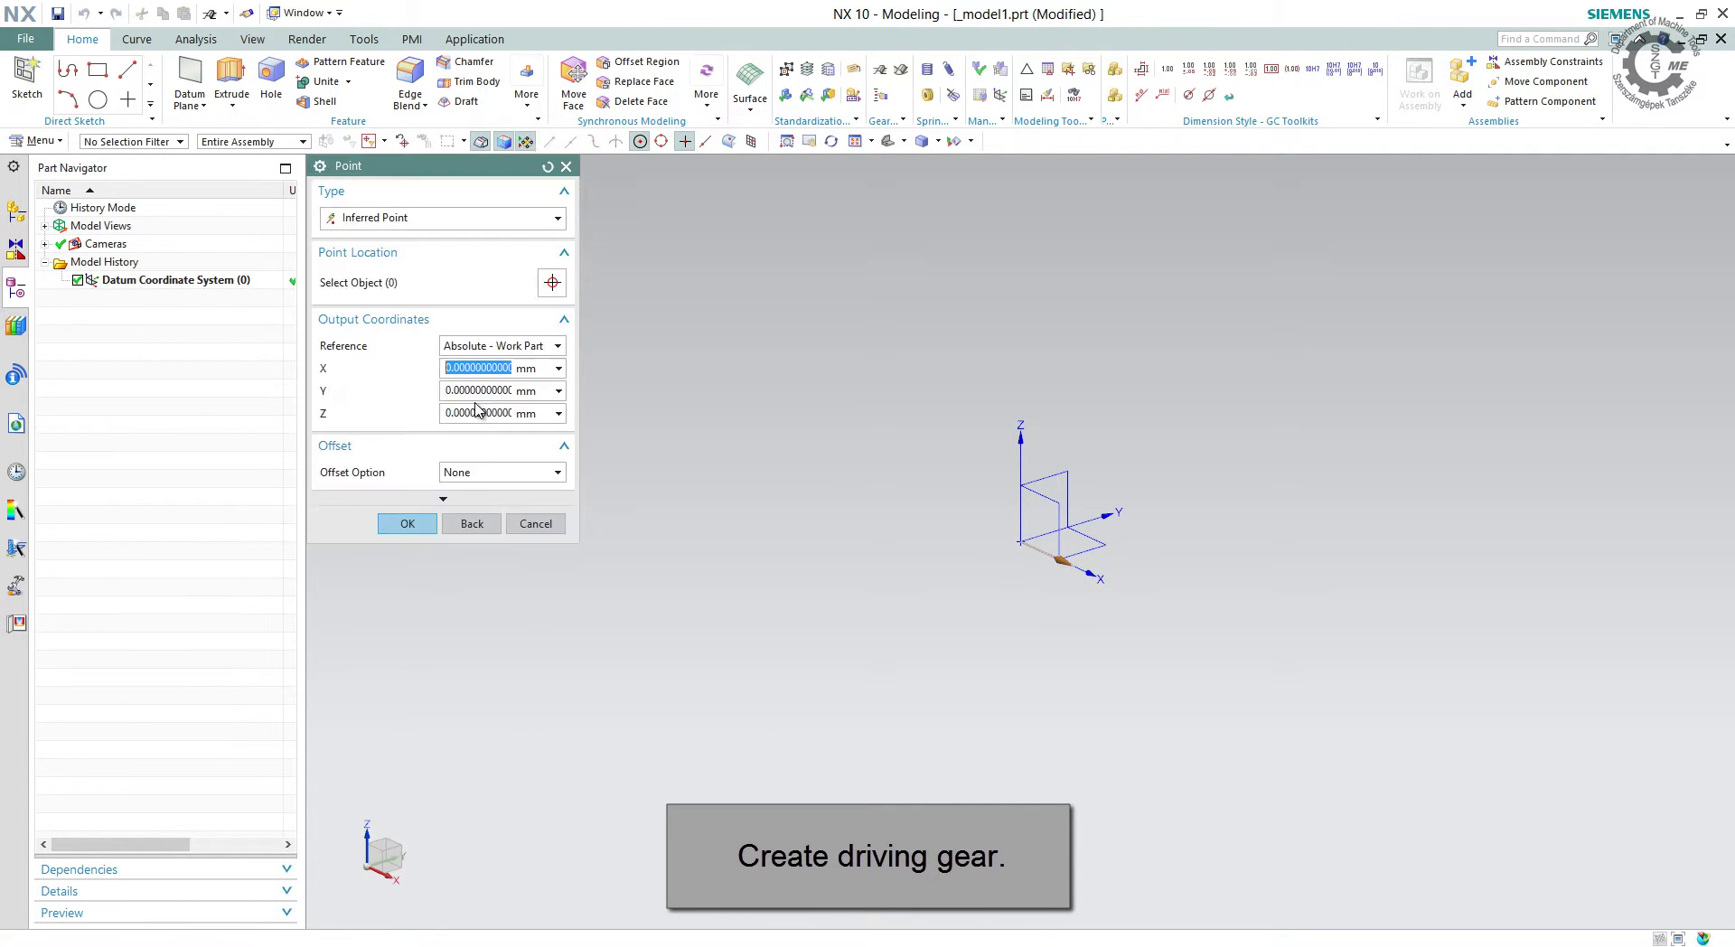
{"action": "left_click", "coordinate": [415, 523]}
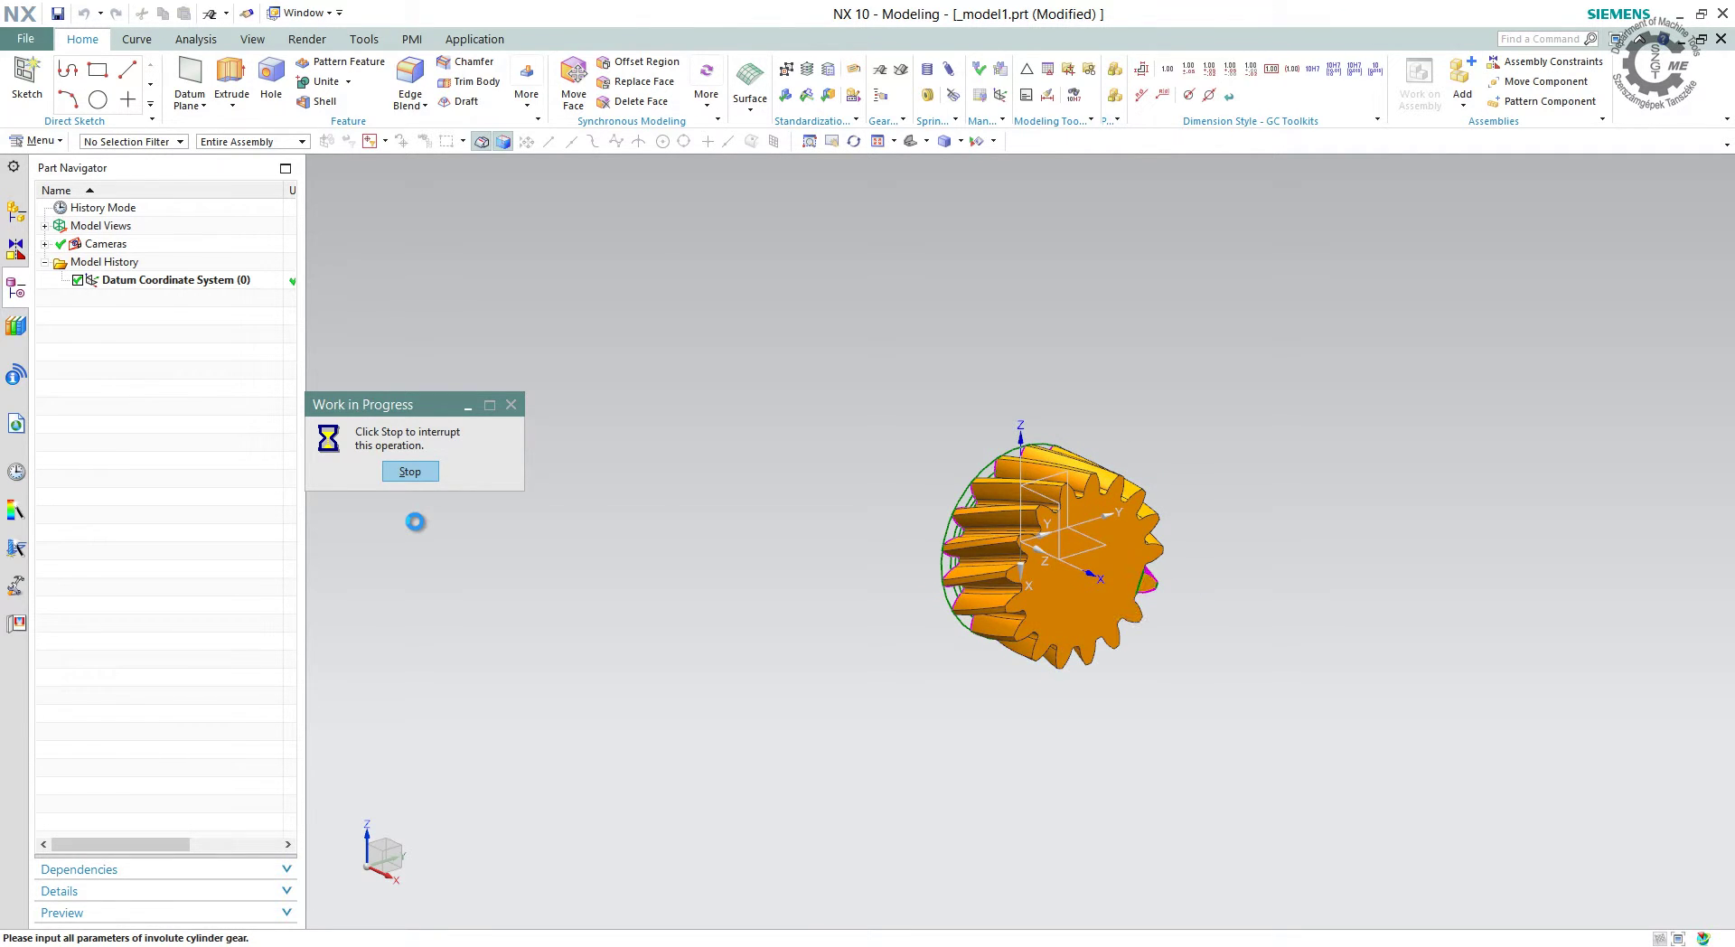
{"action": "key", "text": "F4"}
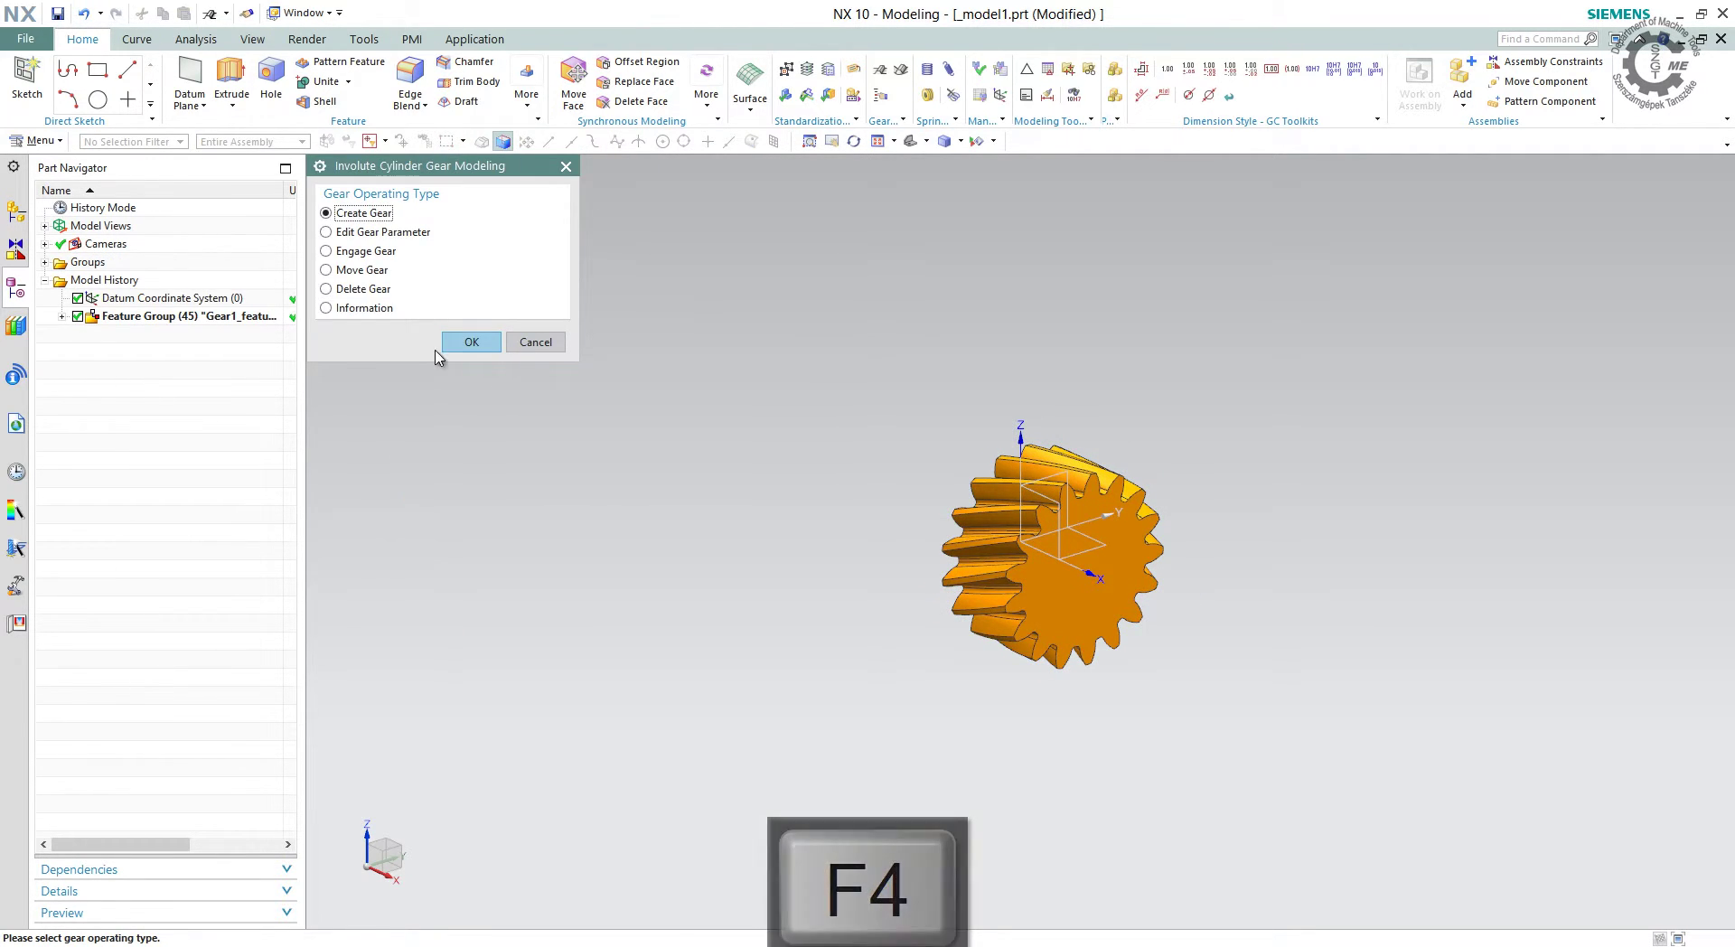
Start a second helical gear using addendum-modified gear parameters.
{"action": "left_click", "coordinate": [449, 342]}
{"action": "left_click", "coordinate": [355, 216]}
{"action": "left_click", "coordinate": [395, 355]}
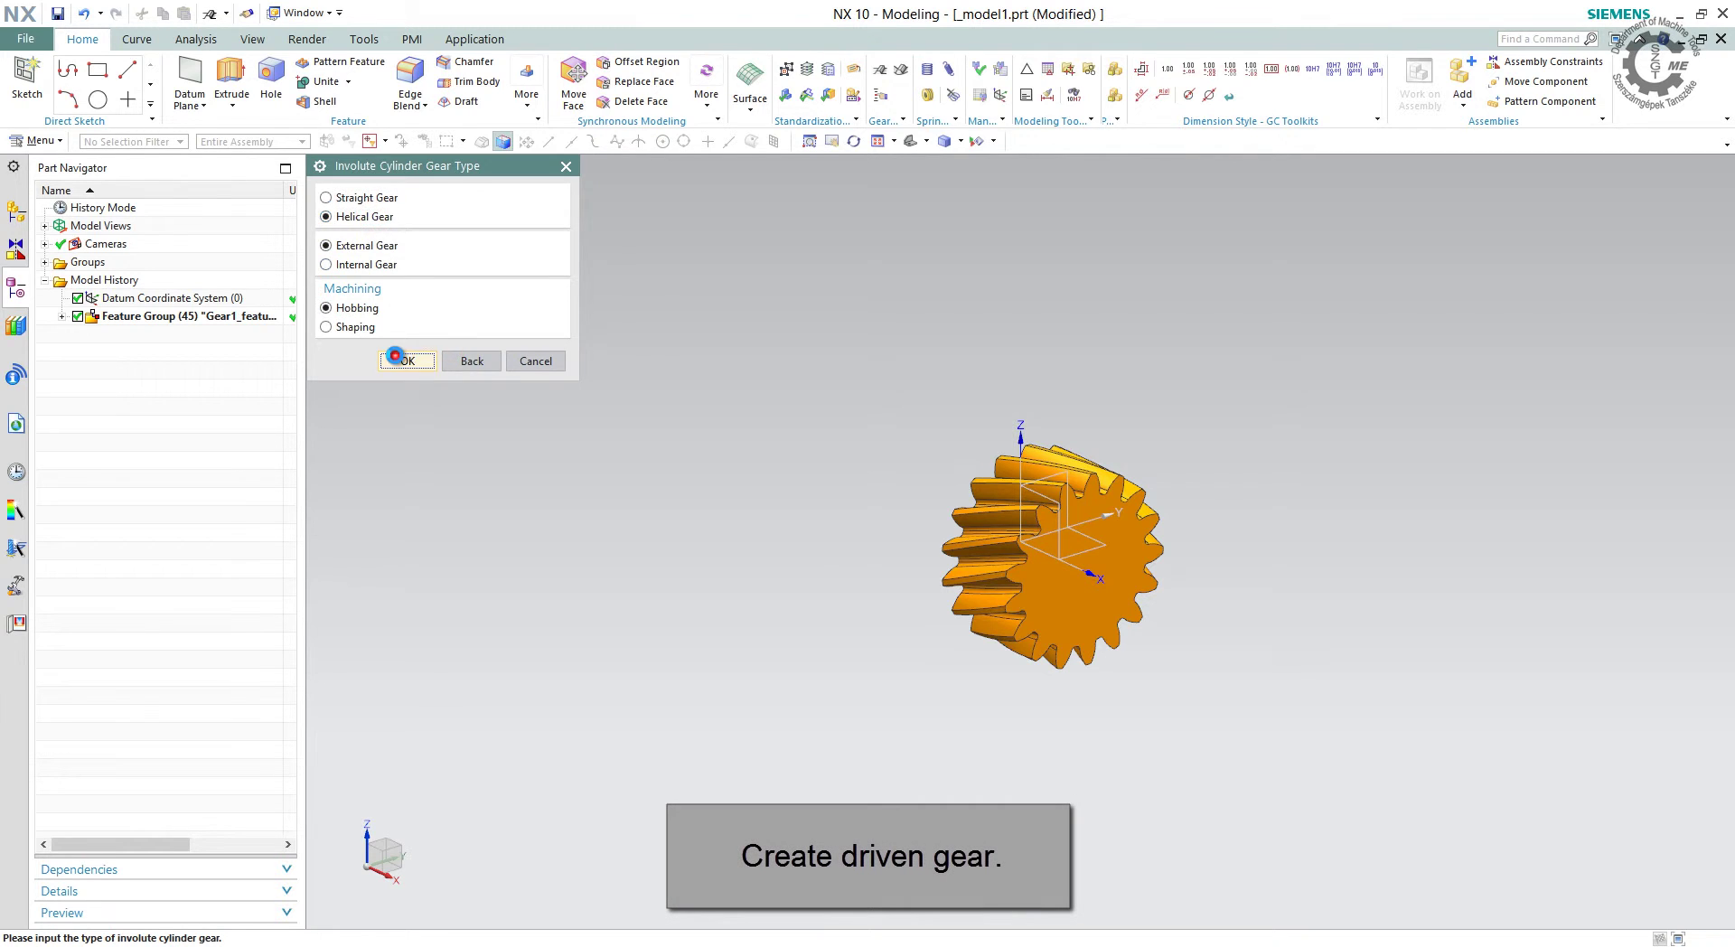
{"action": "left_click", "coordinate": [432, 195]}
{"action": "type", "text": "Gear2"}
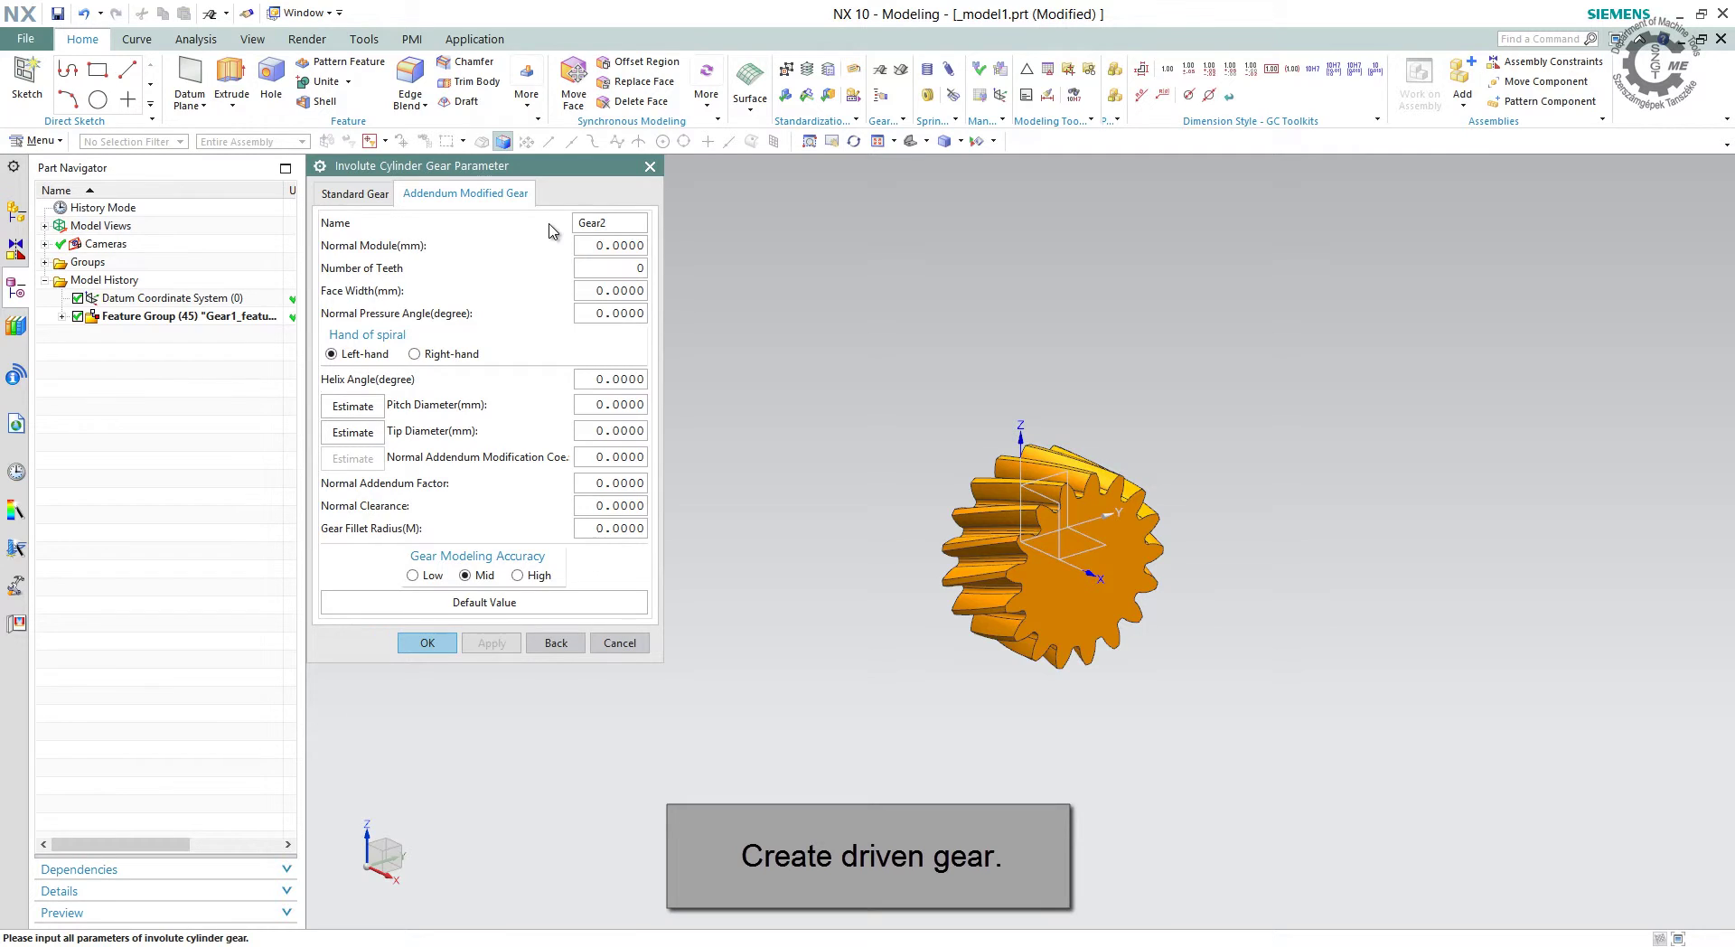
Enter Gear2's module 3, 17 teeth, 30 mm face width and 20° pressure angle.
{"action": "key", "text": "Tab"}
{"action": "type", "text": "3"}
{"action": "key", "text": "Tab"}
{"action": "type", "text": "17"}
{"action": "key", "text": "Tab"}
{"action": "type", "text": "30"}
{"action": "key", "text": "Tab"}
{"action": "type", "text": "20"}
Make Gear2 right-hand with 20° helix and −0.2 modification, then estimate pitch diameter.
{"action": "left_click", "coordinate": [444, 355]}
{"action": "left_click", "coordinate": [592, 375]}
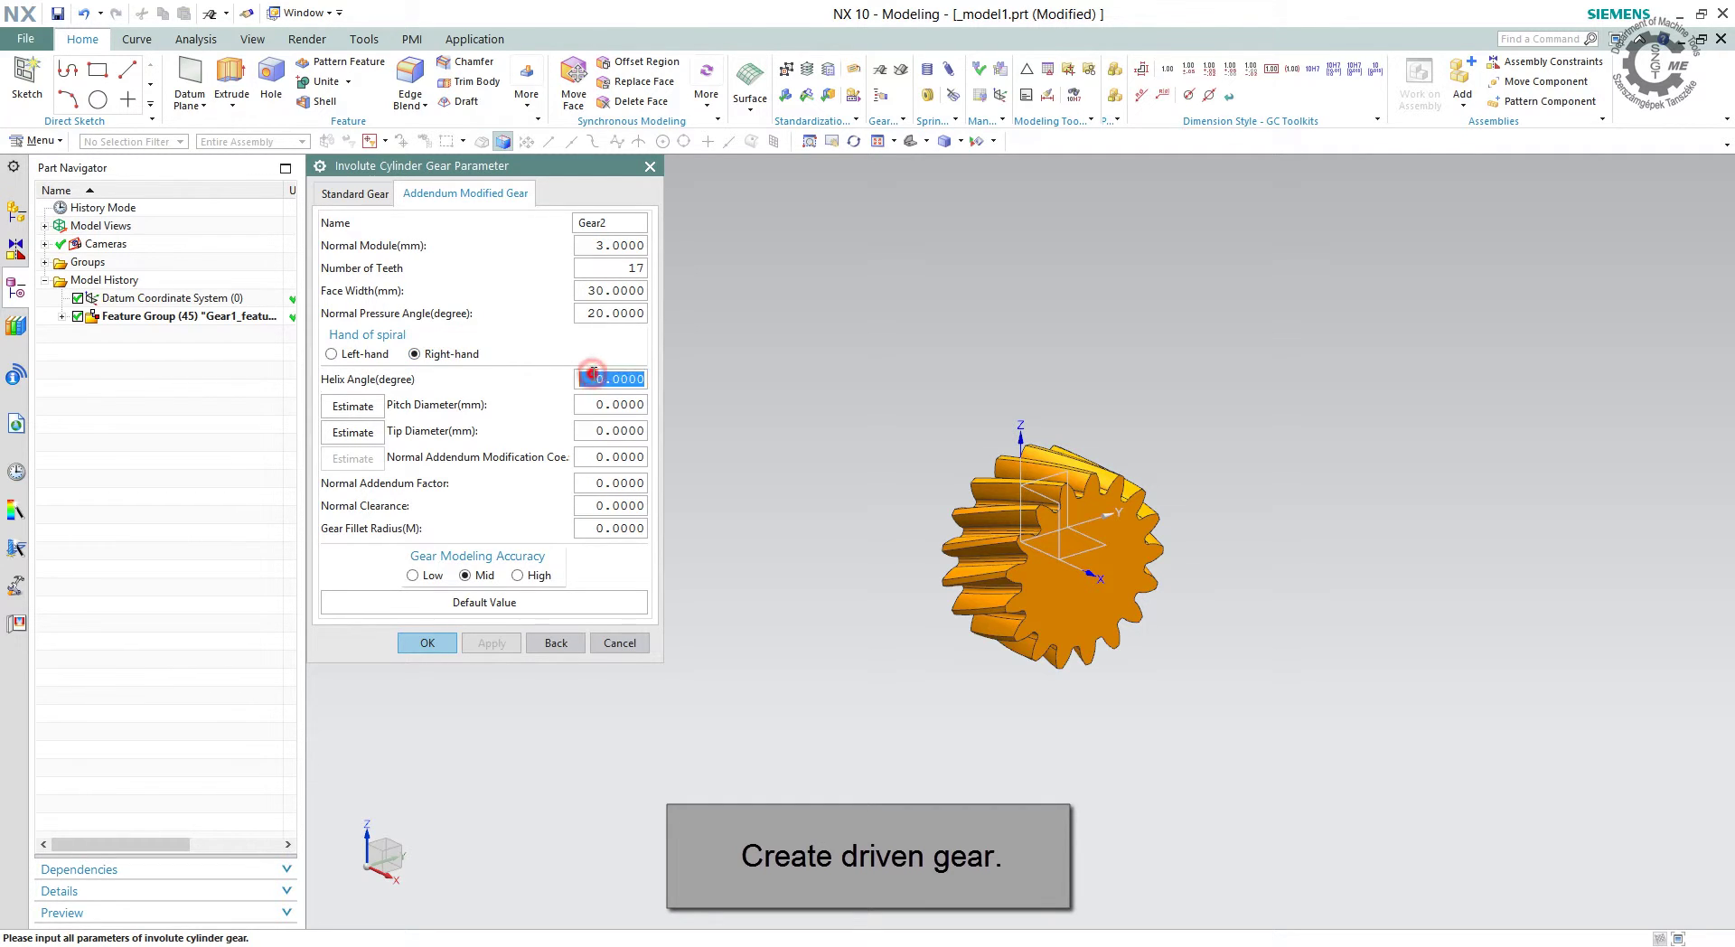
{"action": "type", "text": "20"}
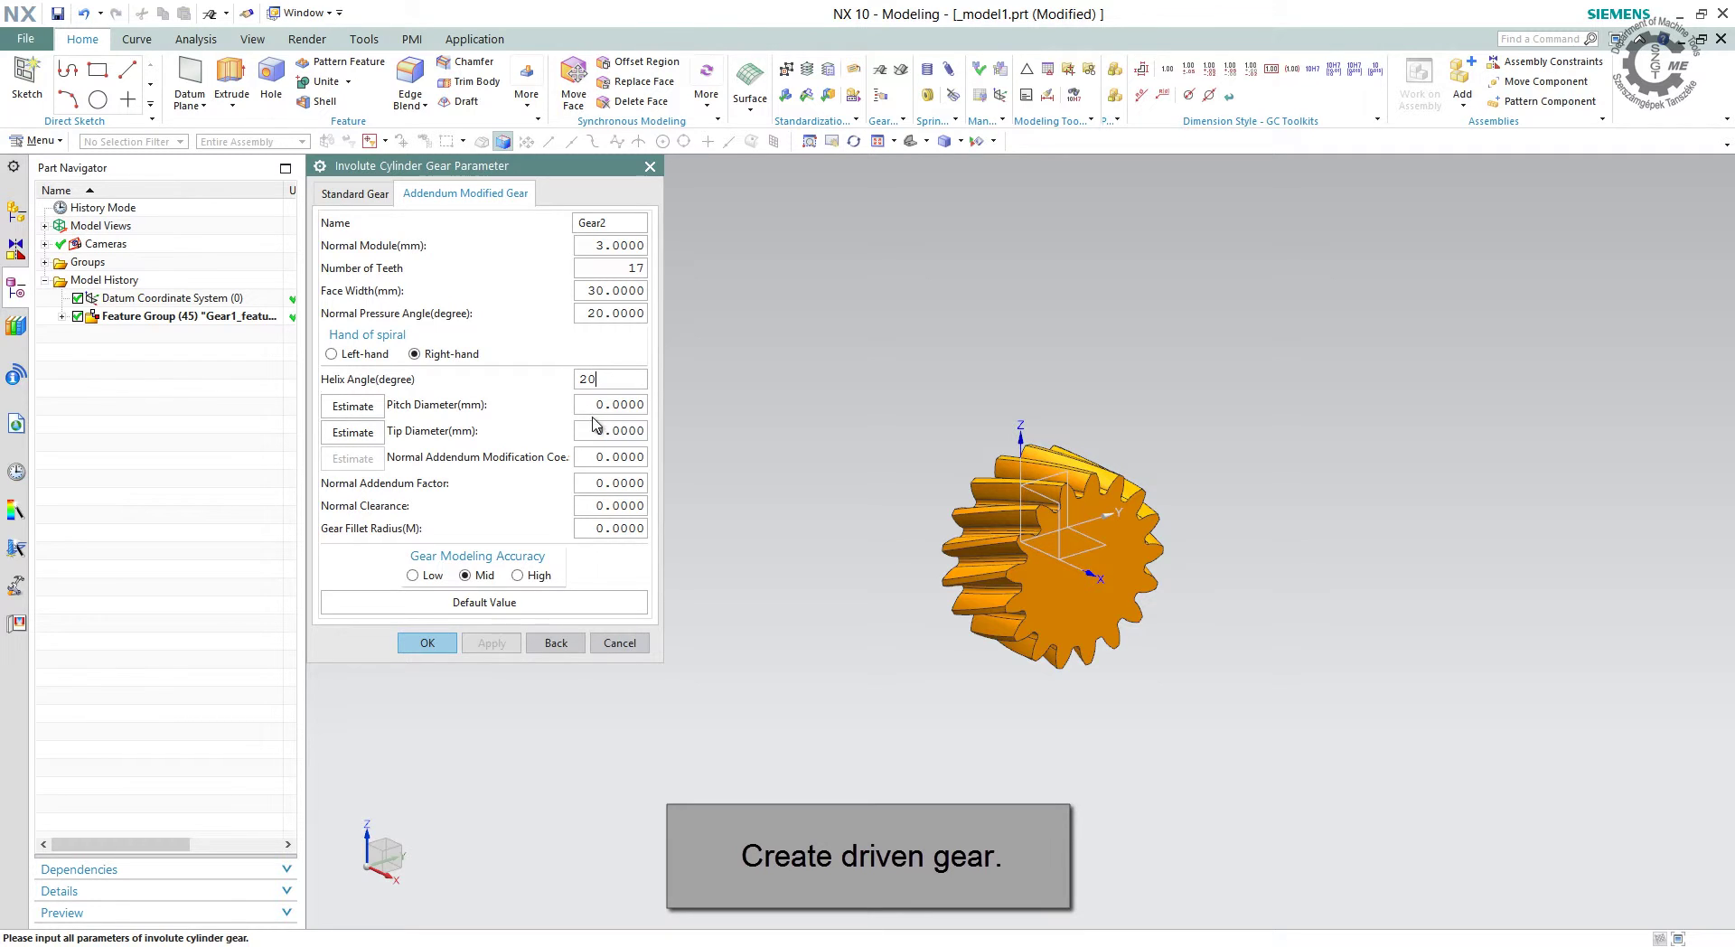
{"action": "left_click", "coordinate": [591, 452]}
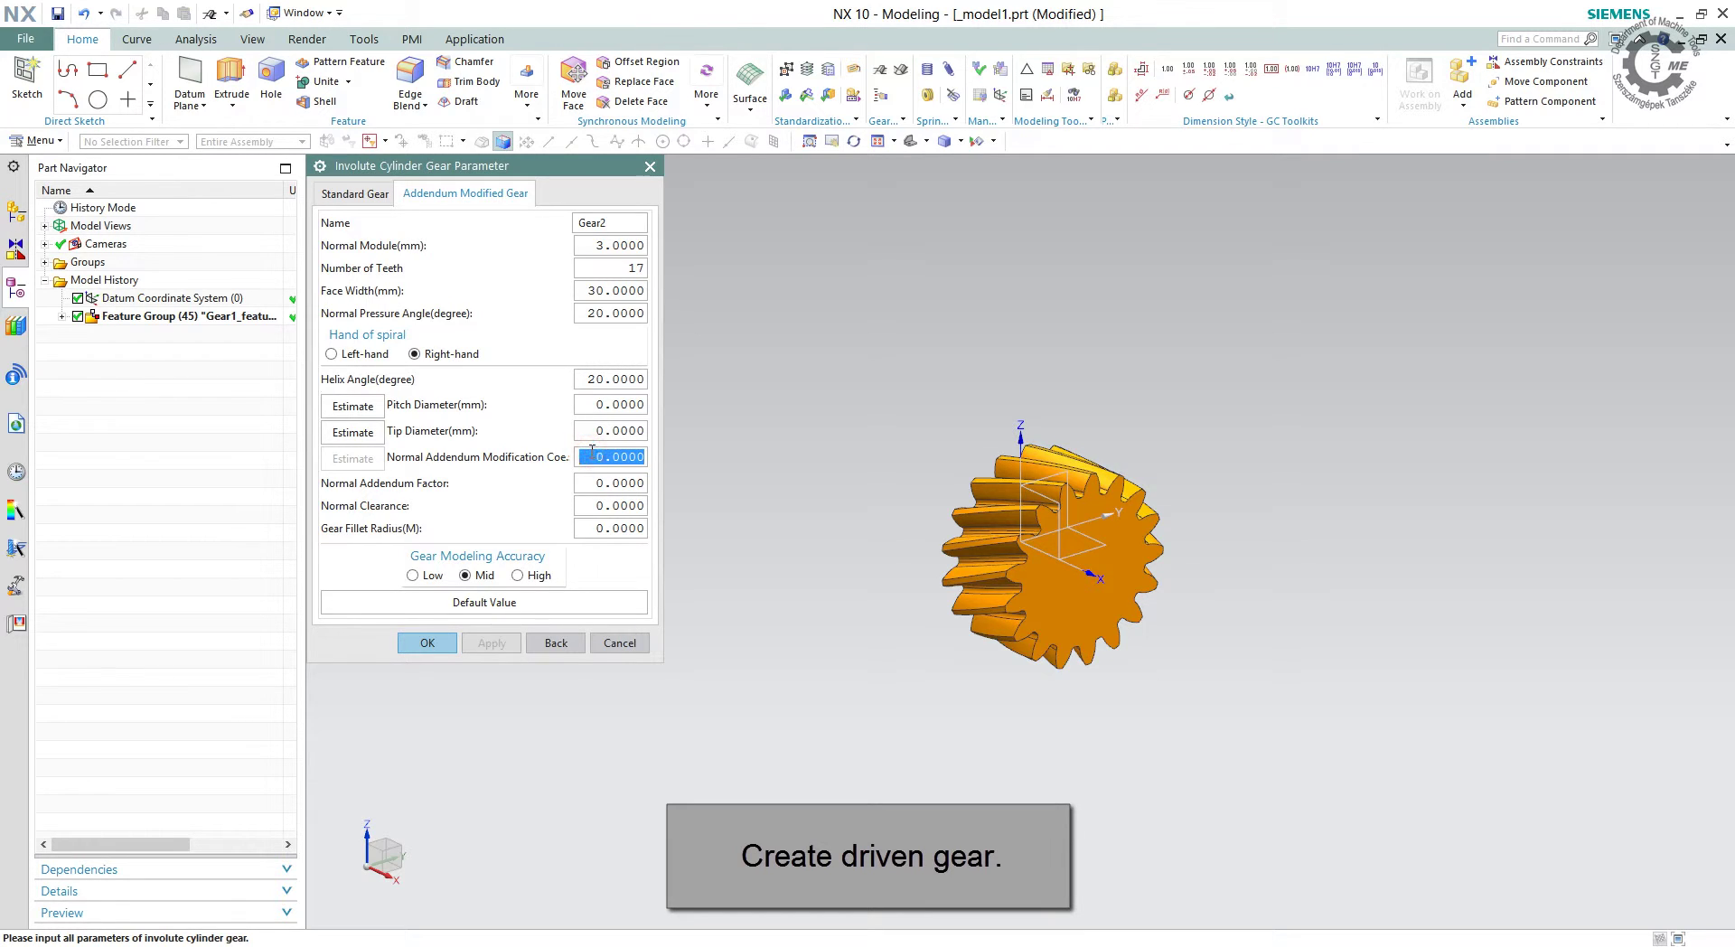
{"action": "type", "text": "-.2"}
{"action": "key", "text": "Tab"}
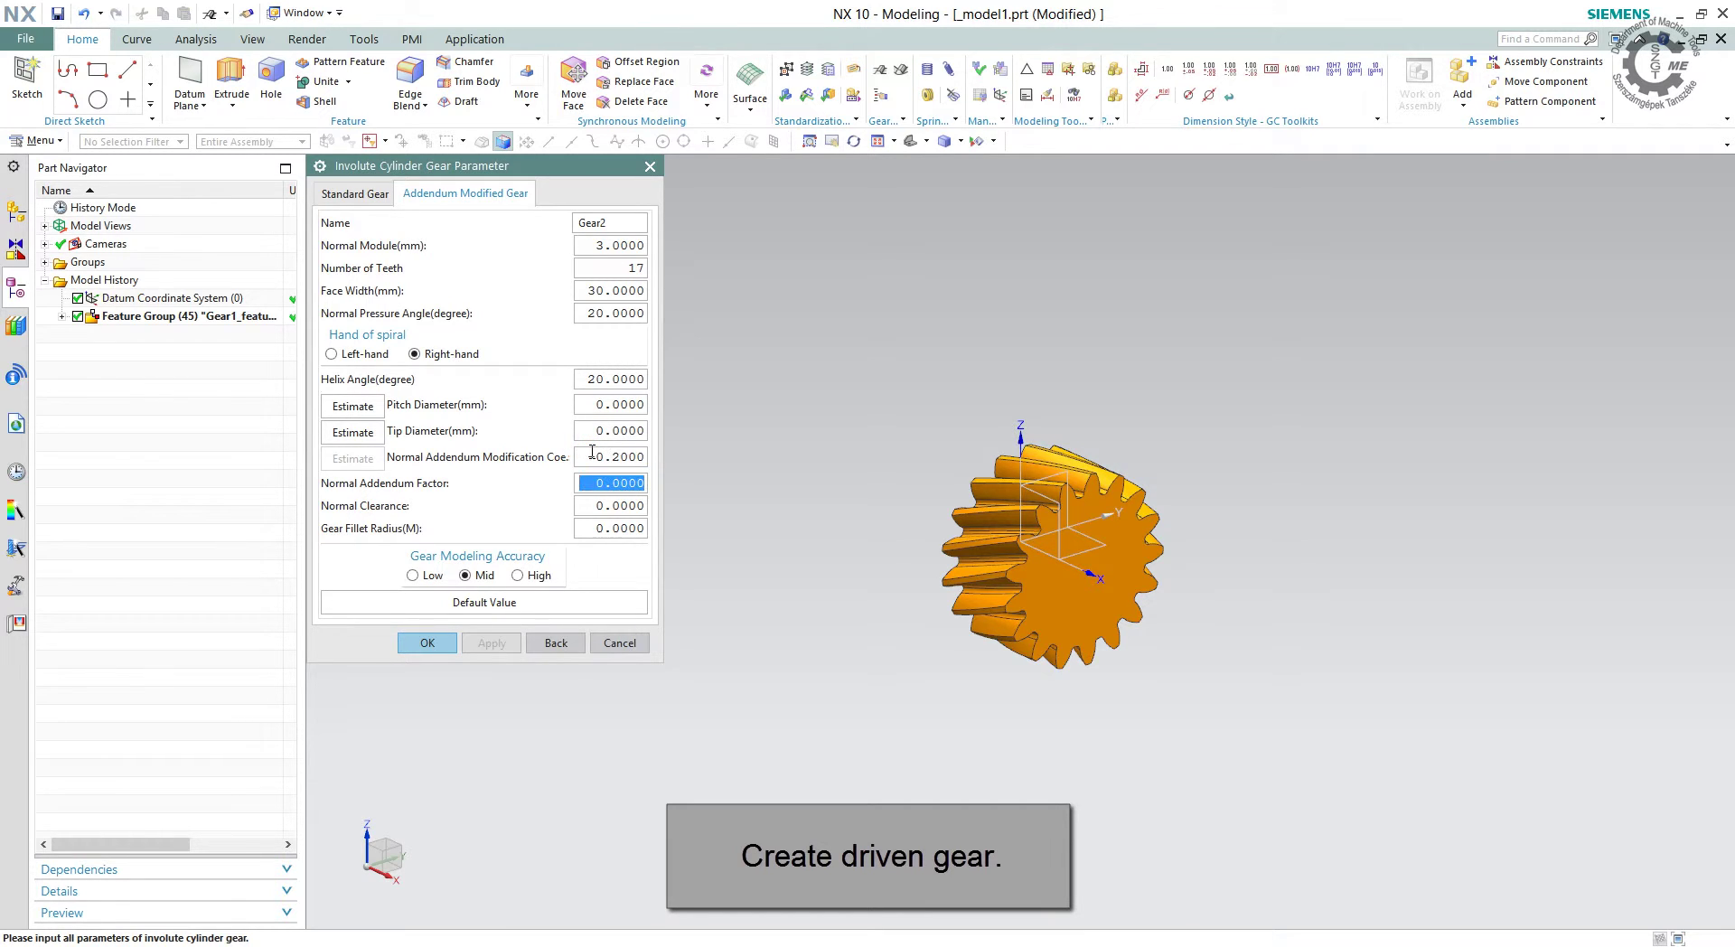
{"action": "type", "text": "15"}
{"action": "key", "text": "Tab"}
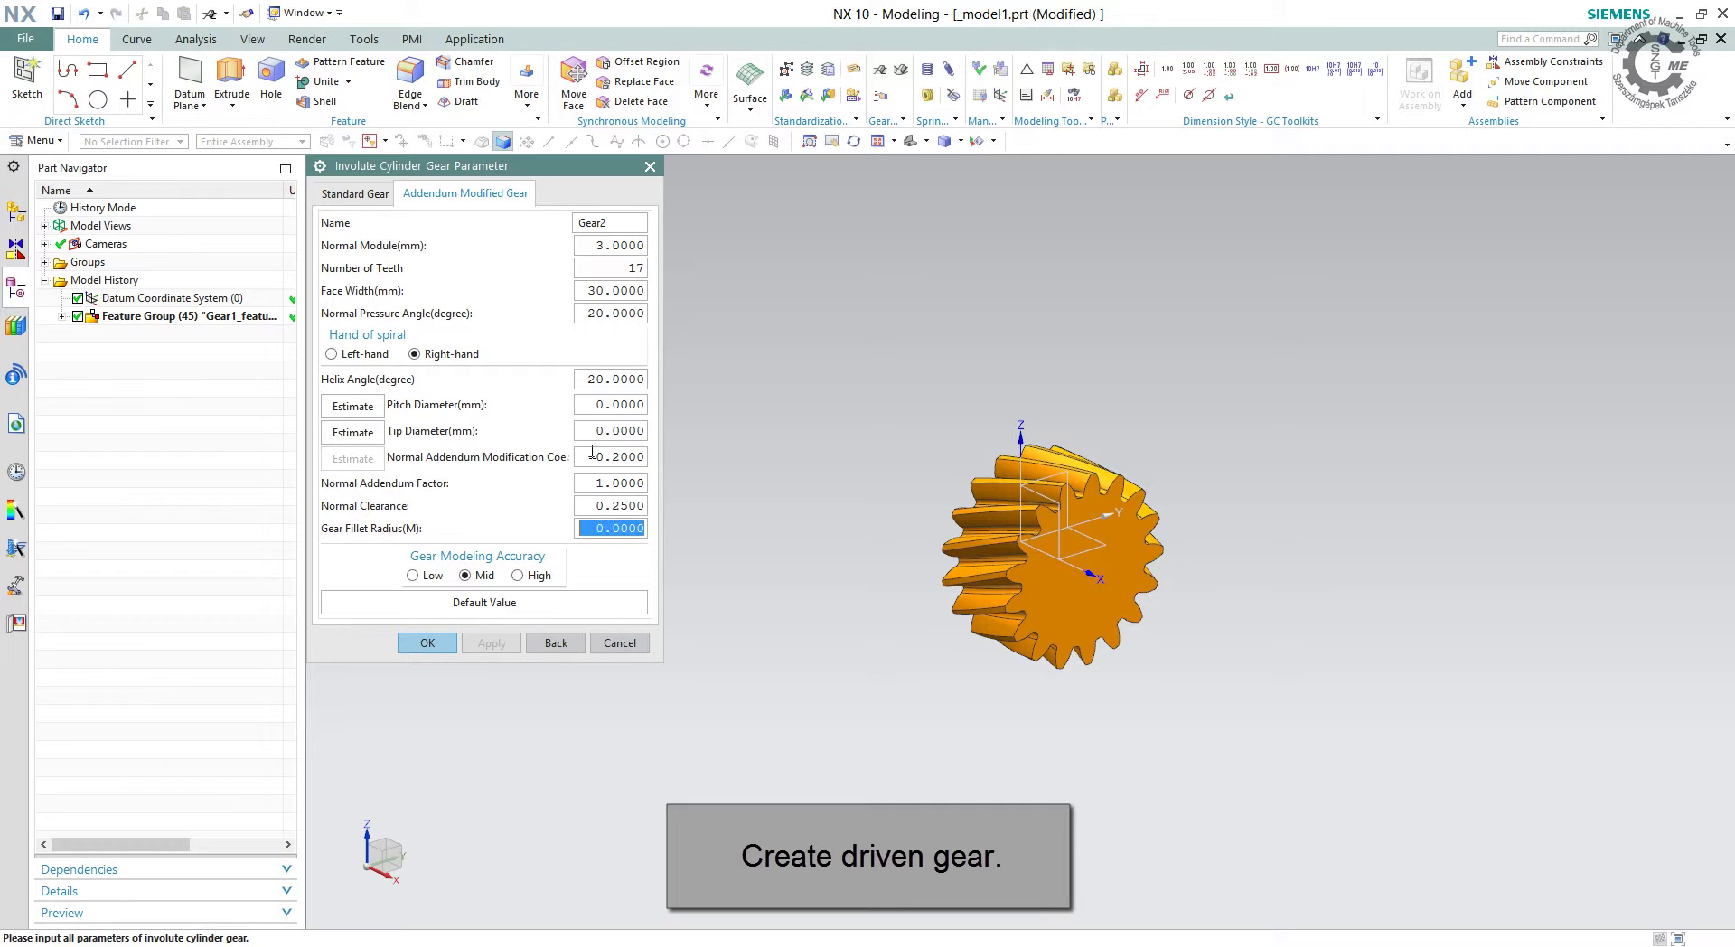
{"action": "type", "text": ".25"}
{"action": "left_click", "coordinate": [352, 406]}
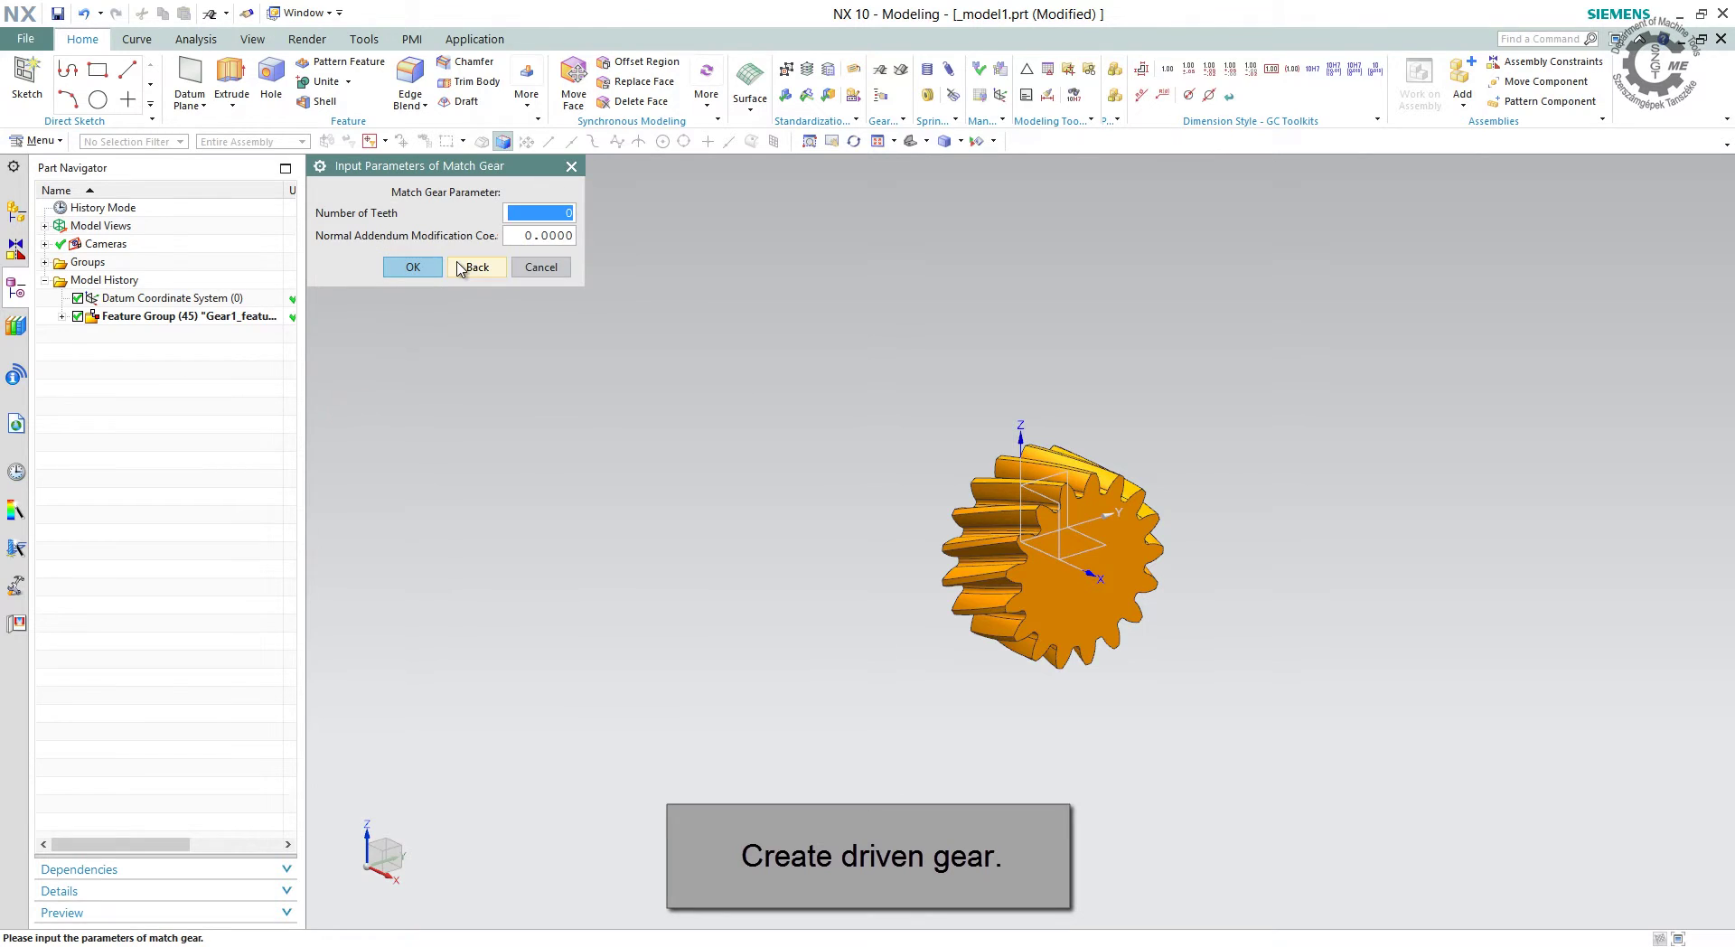
Match Gear2 to a 17-tooth gear with 0.2 coefficient, estimate tip diameter 59.0730, and accept.
{"action": "type", "text": "17"}
{"action": "key", "text": "Tab"}
{"action": "type", "text": "."}
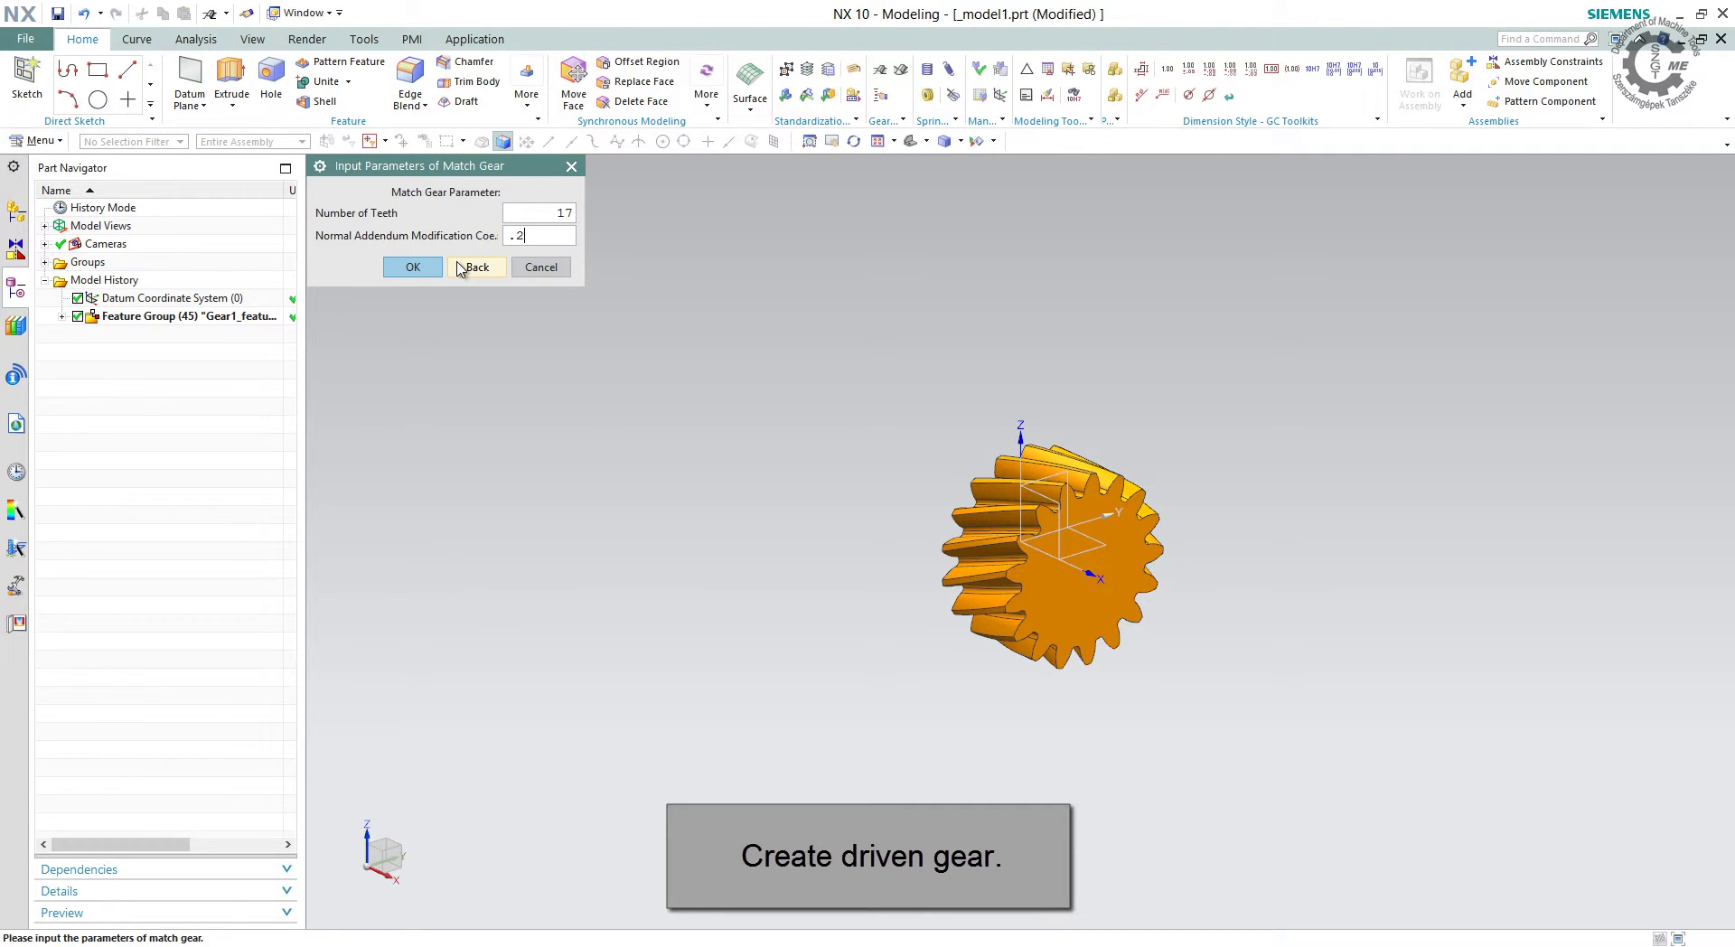
{"action": "left_click", "coordinate": [456, 262]}
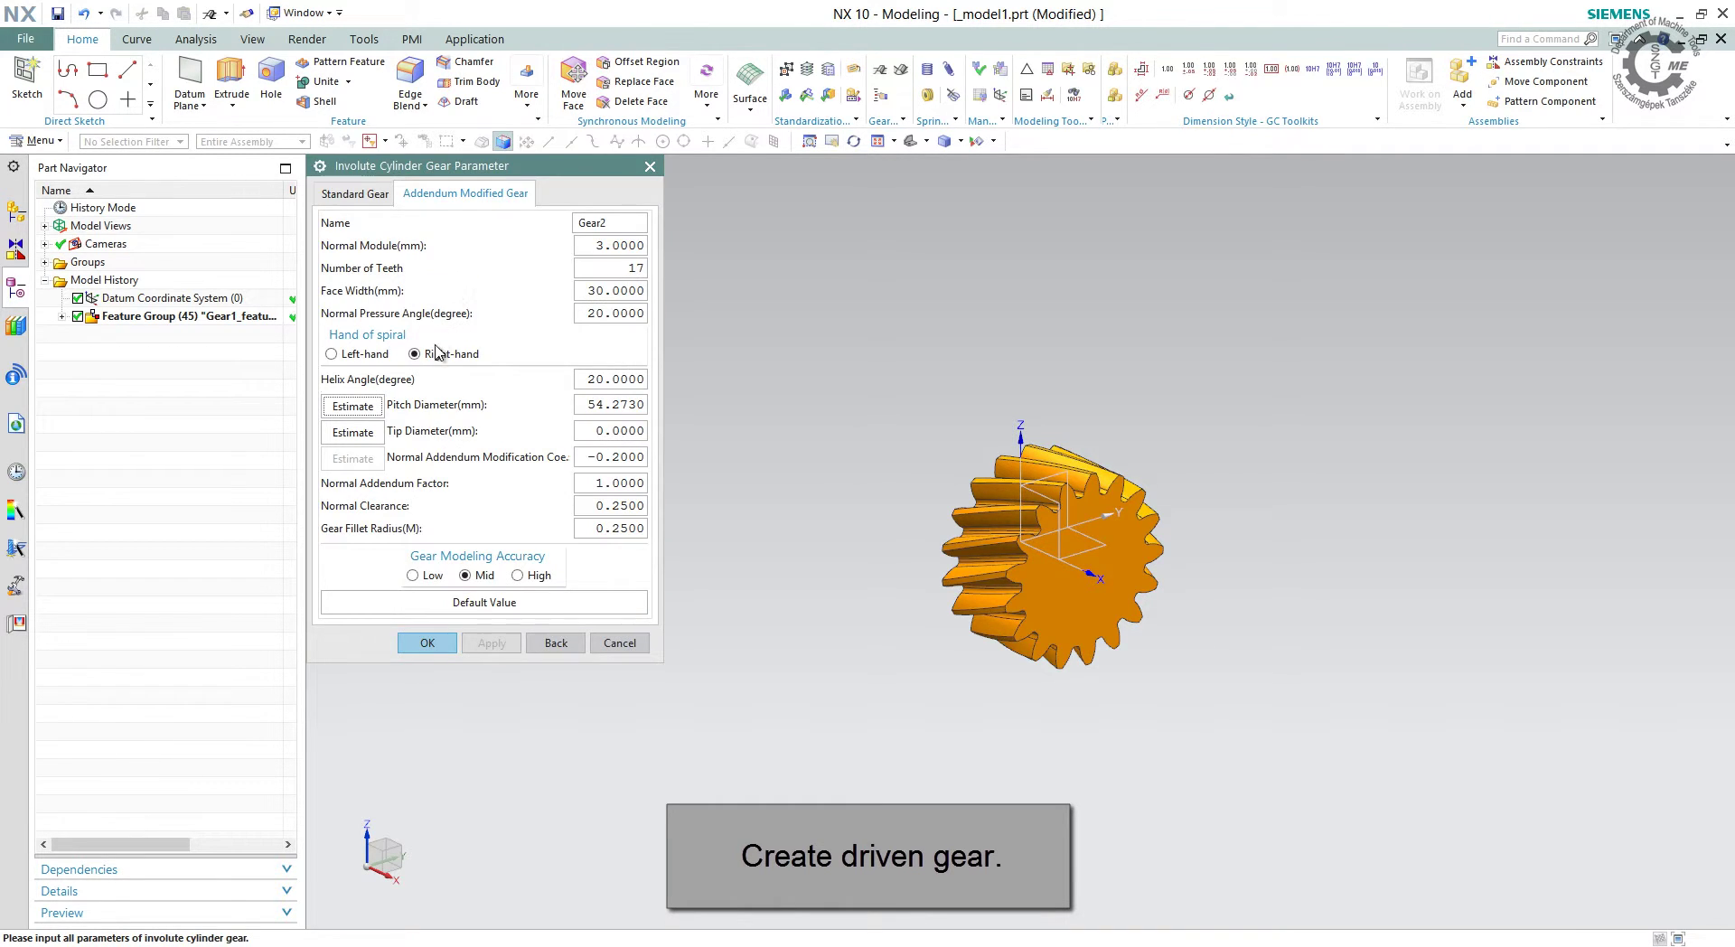
{"action": "left_click", "coordinate": [352, 433]}
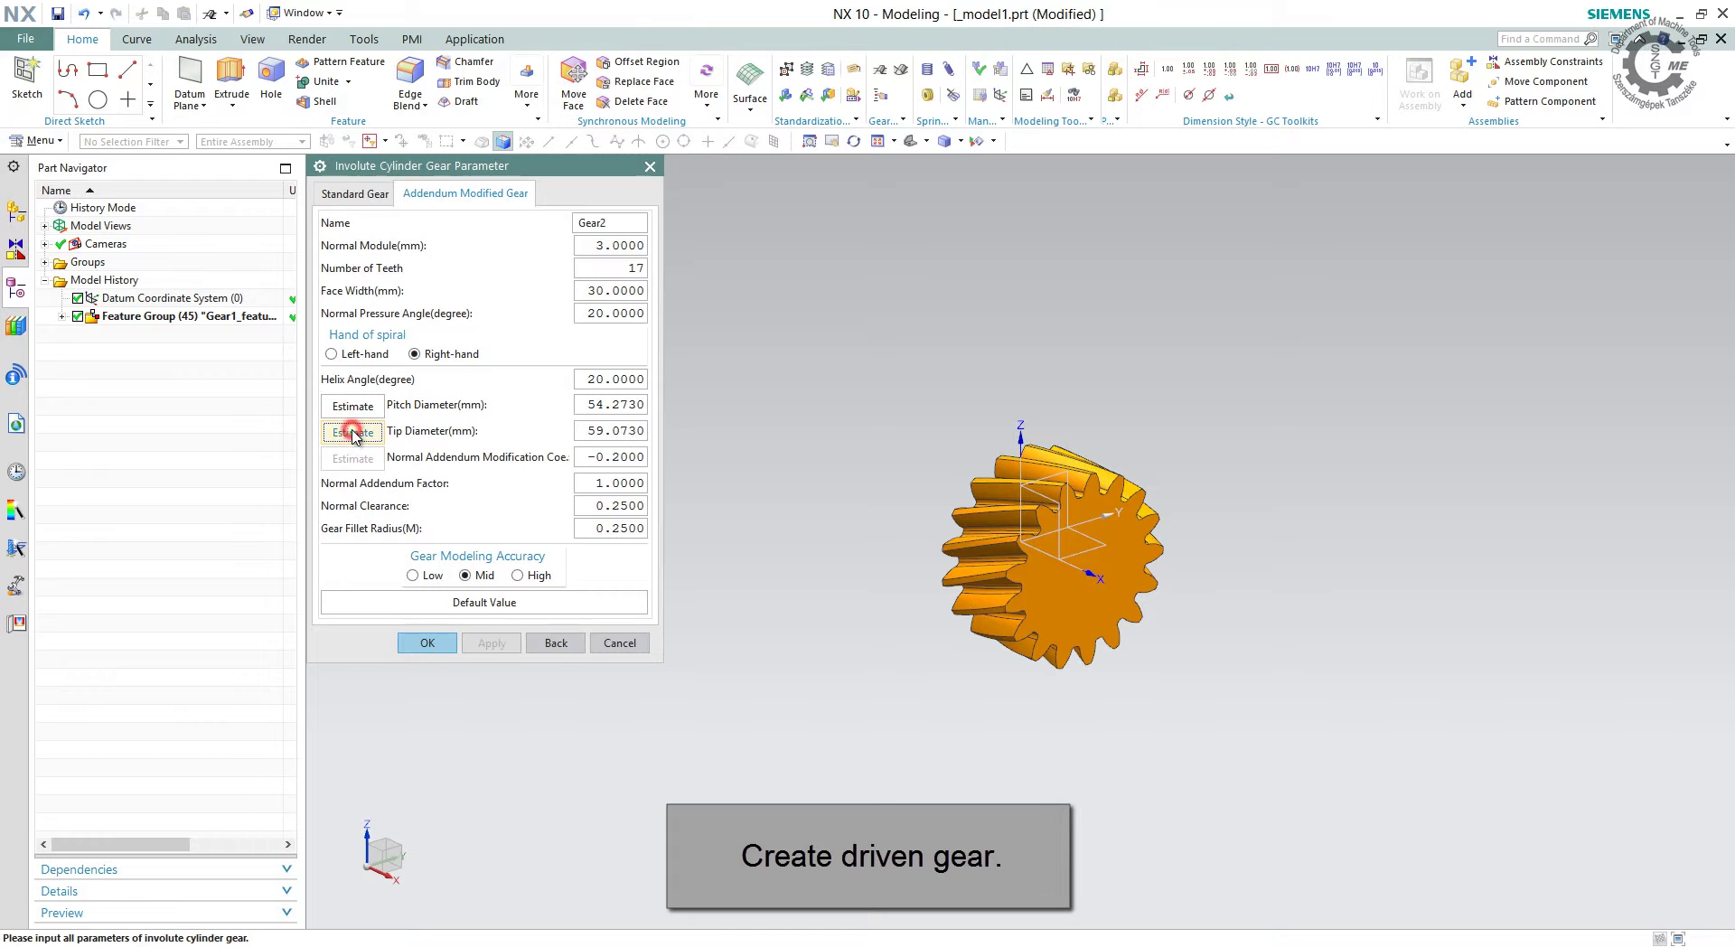
{"action": "left_click", "coordinate": [428, 643]}
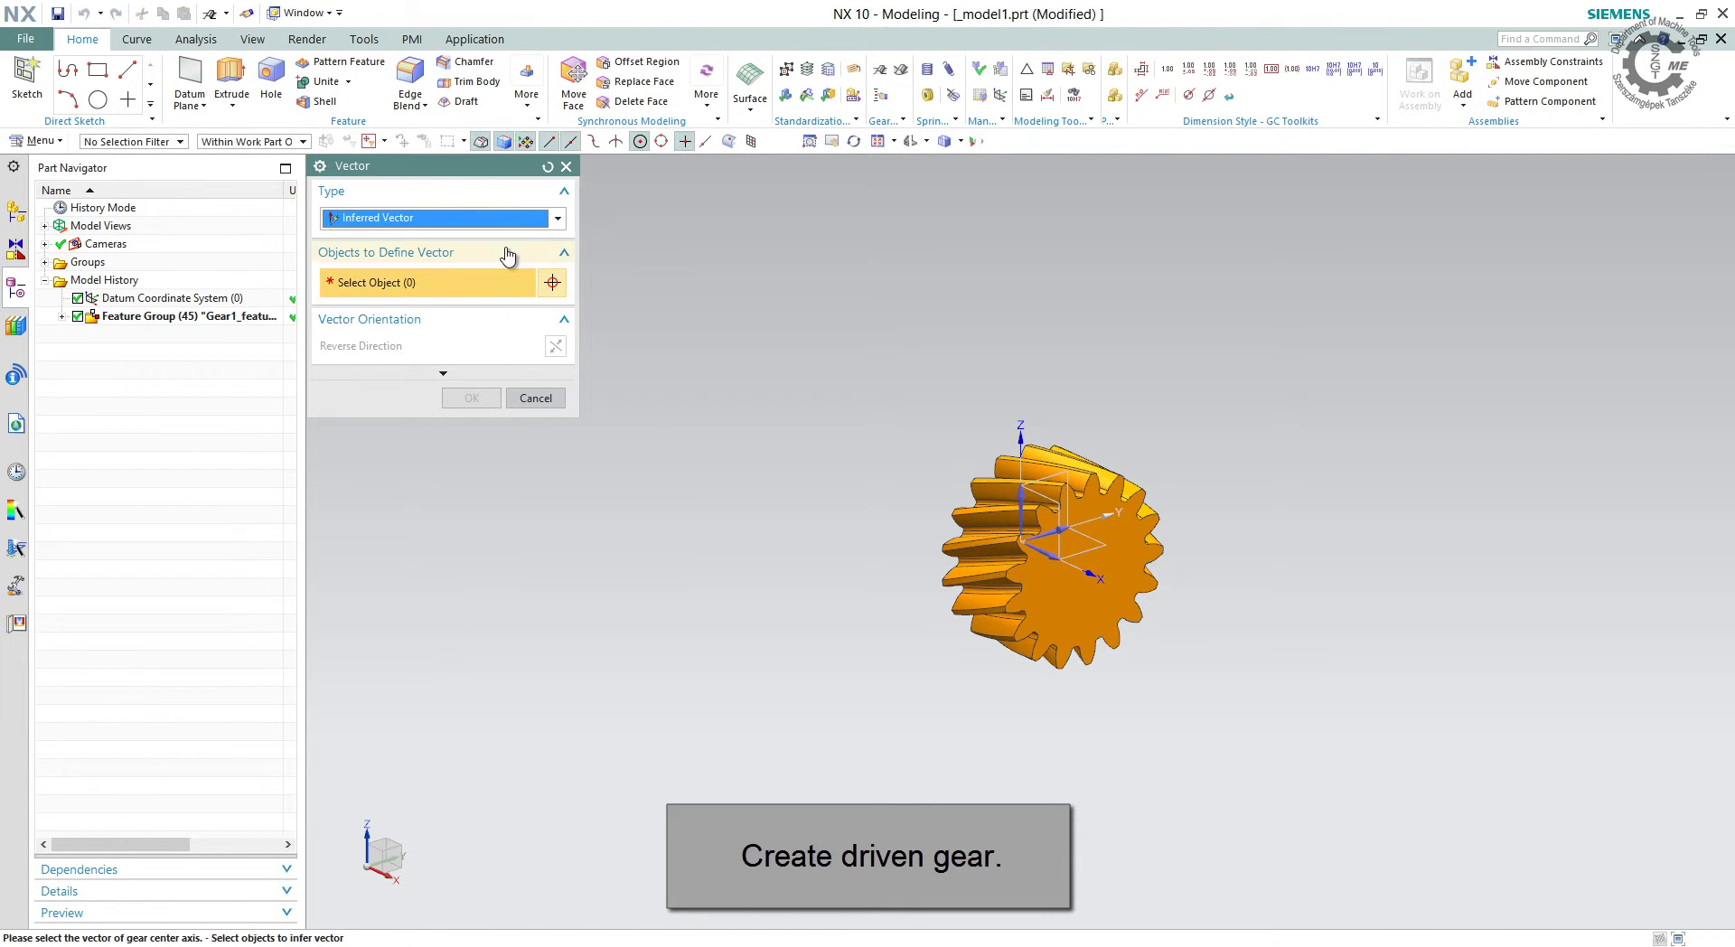
Build Gear2 along the XC axis centred at Z=50, and fit both gears in view.
{"action": "left_click", "coordinate": [504, 218]}
{"action": "left_click", "coordinate": [470, 348]}
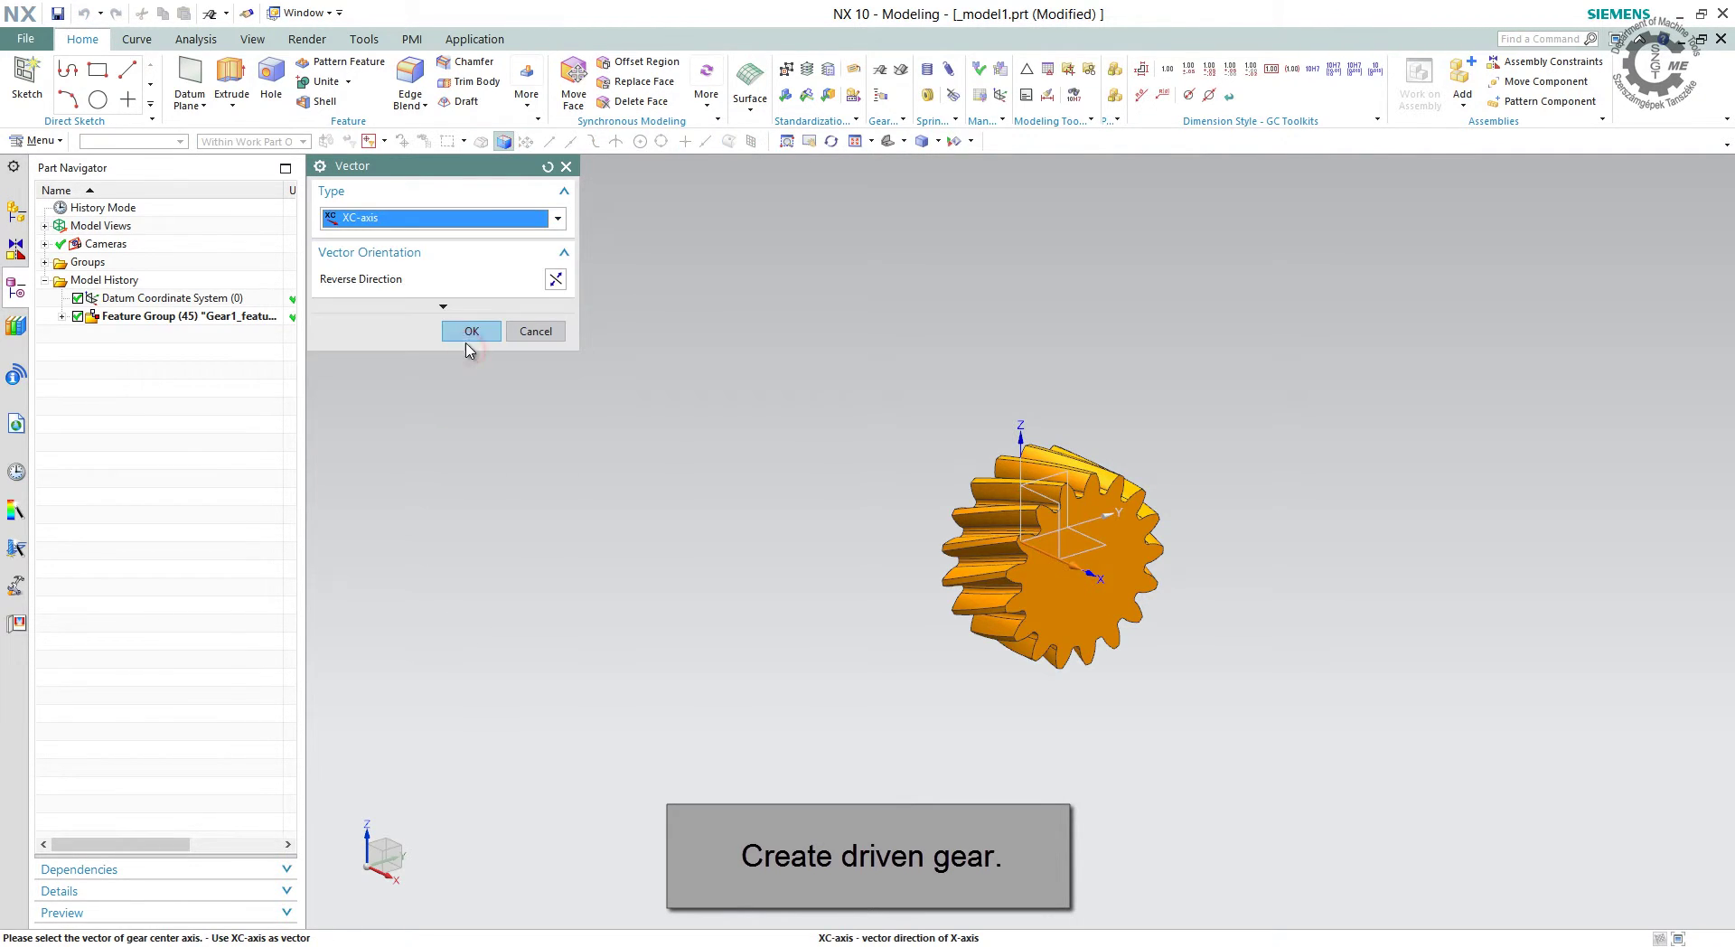
{"action": "left_click", "coordinate": [465, 329]}
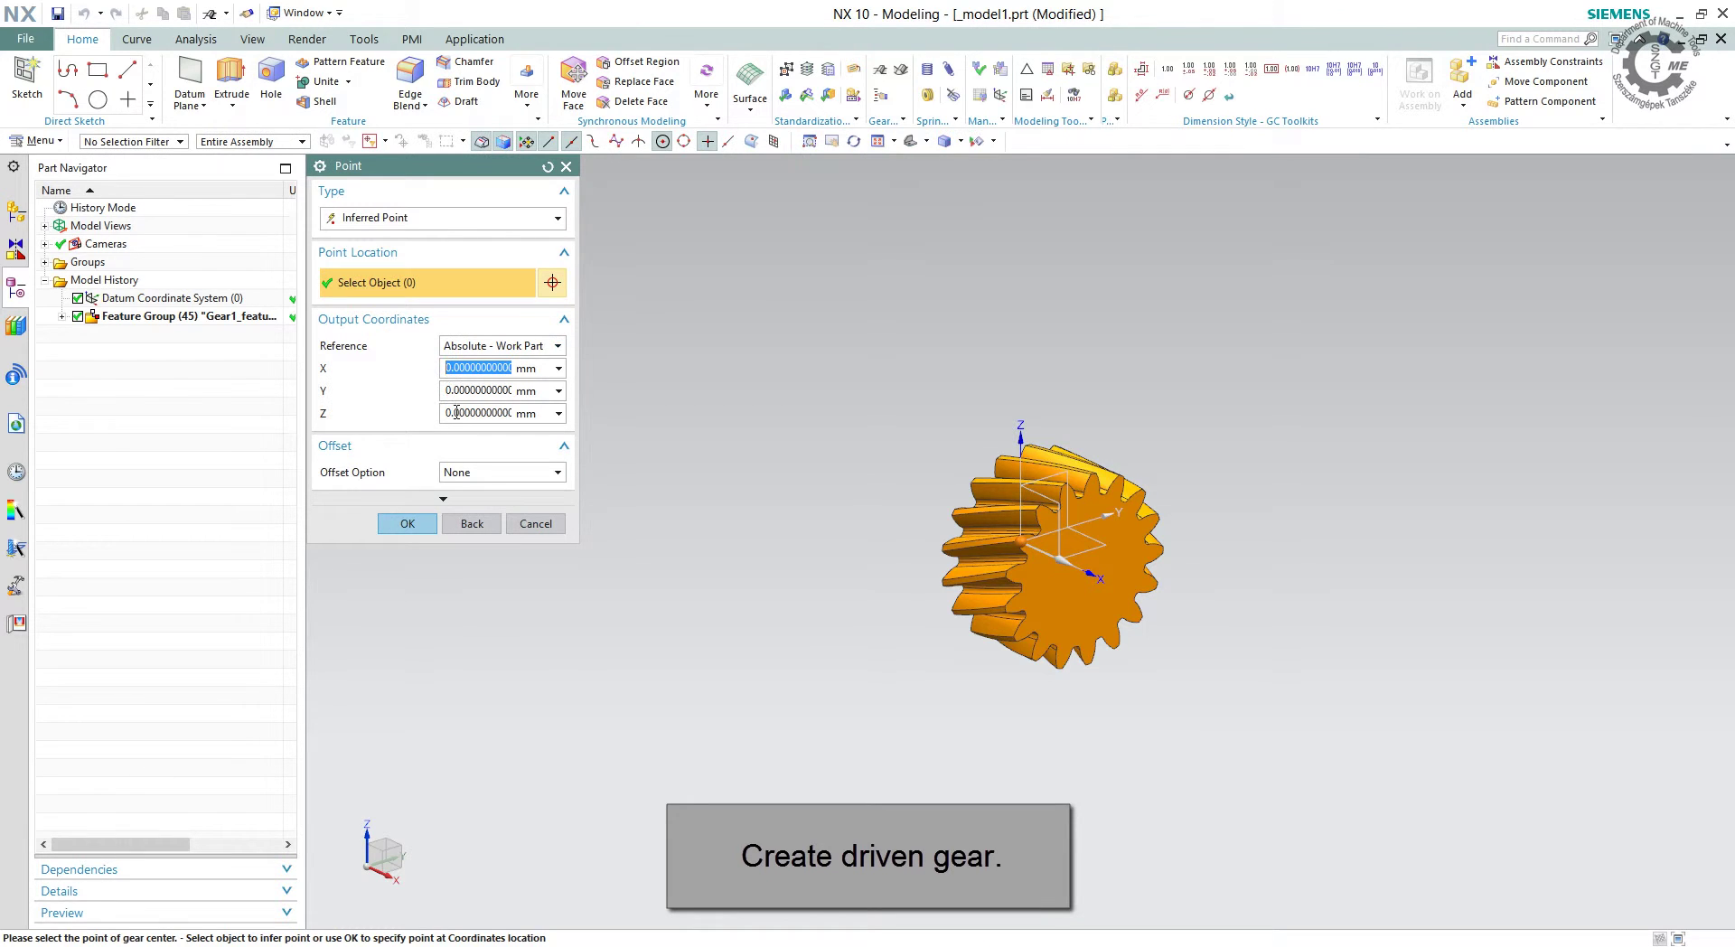
{"action": "double_click", "coordinate": [456, 413]}
{"action": "type", "text": "5"}
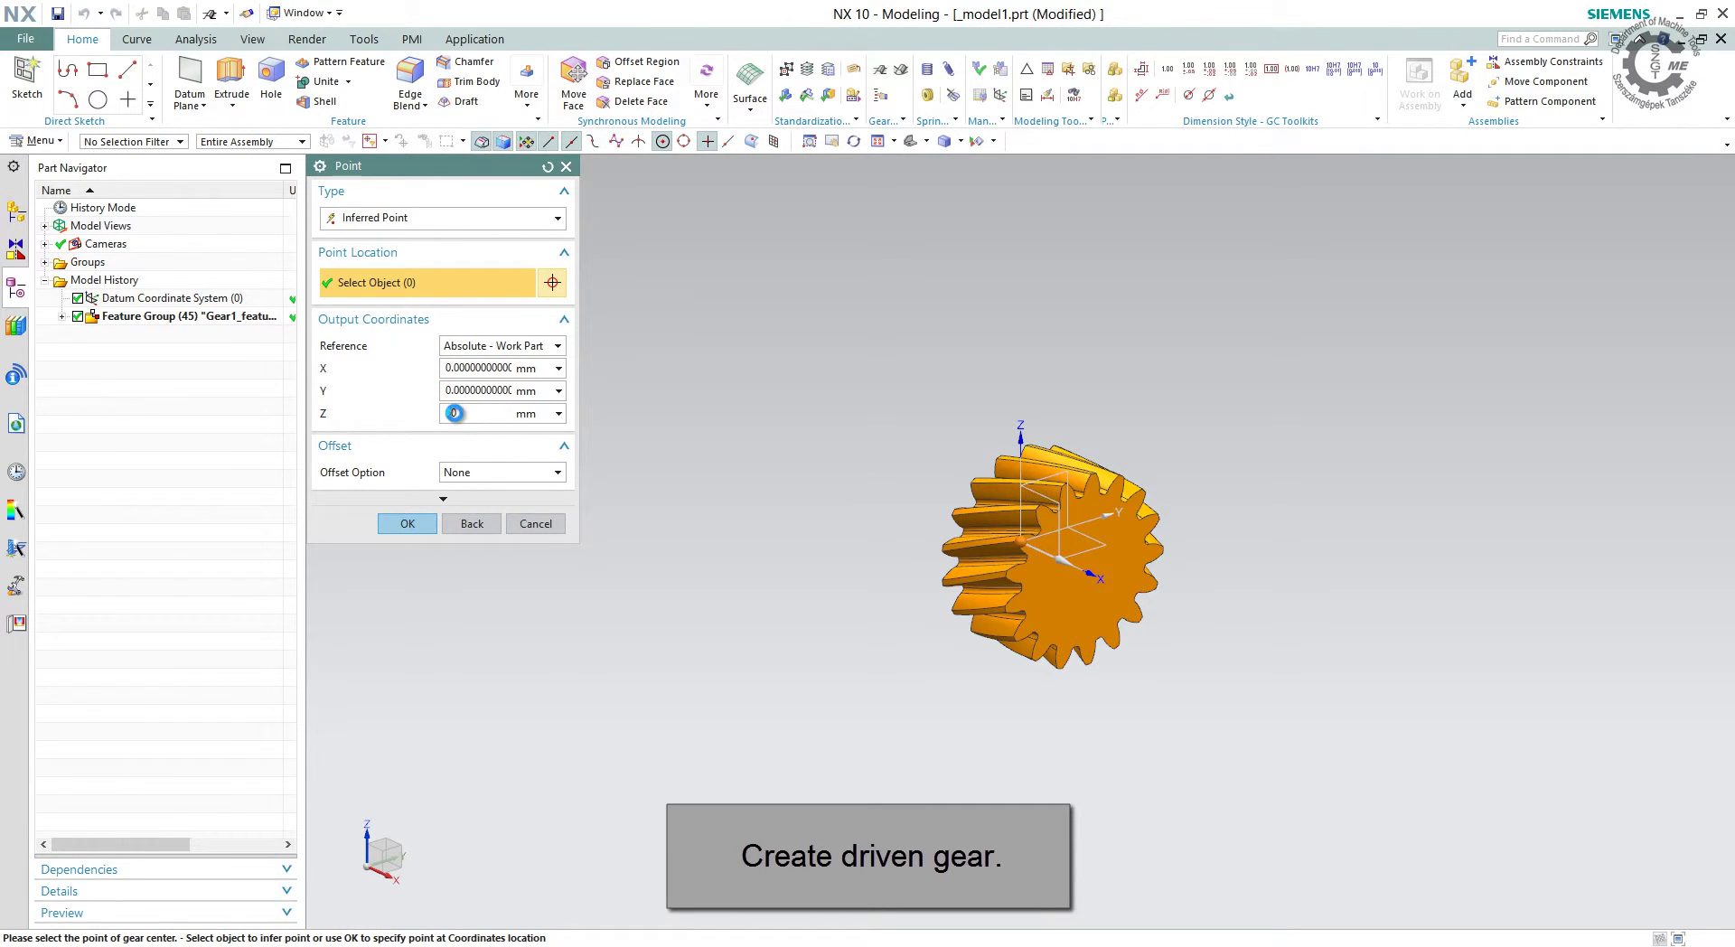
{"action": "key", "text": "Return"}
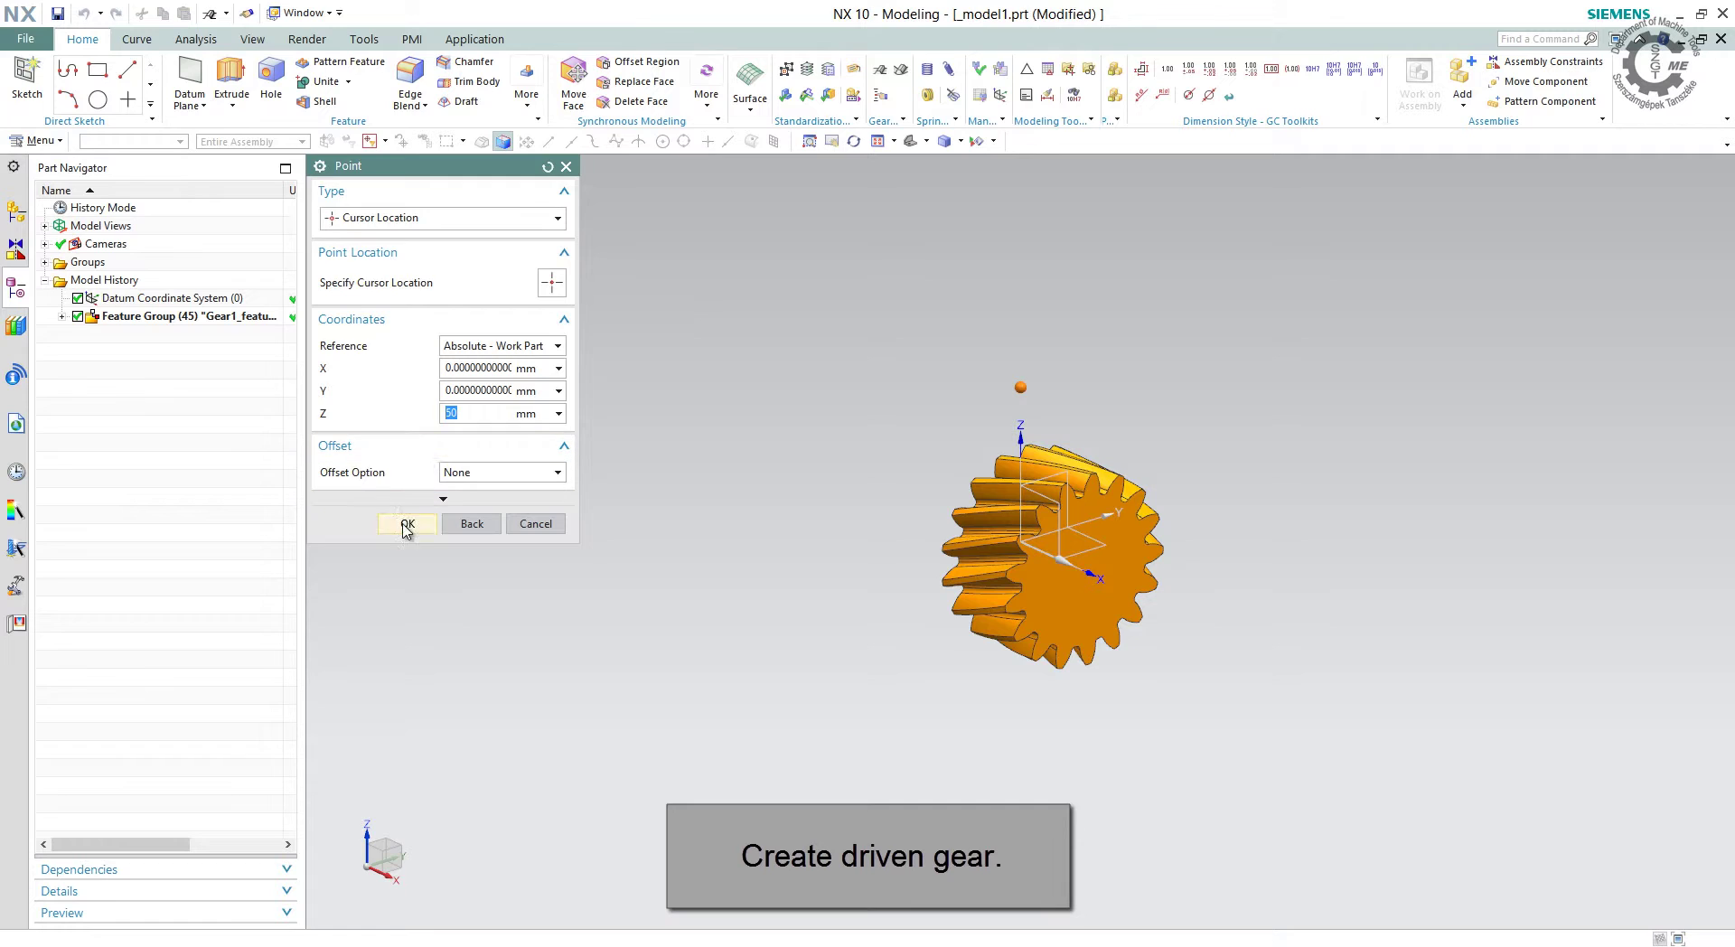
{"action": "left_click", "coordinate": [404, 524]}
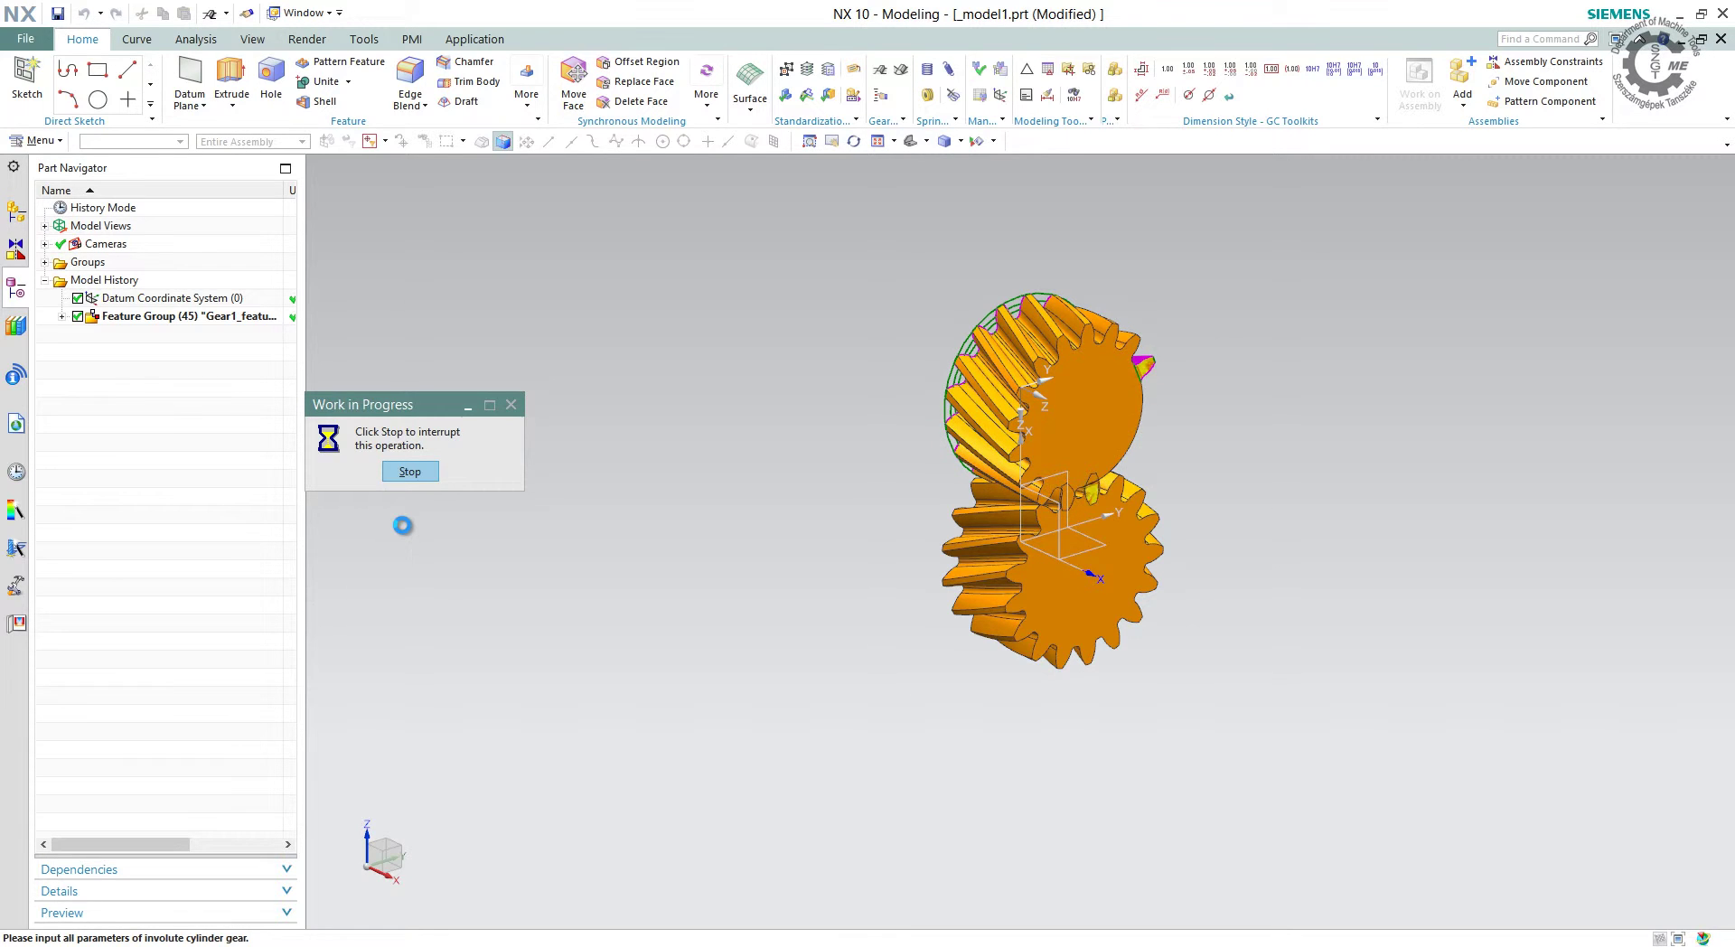
{"action": "key", "text": "ctrl+f"}
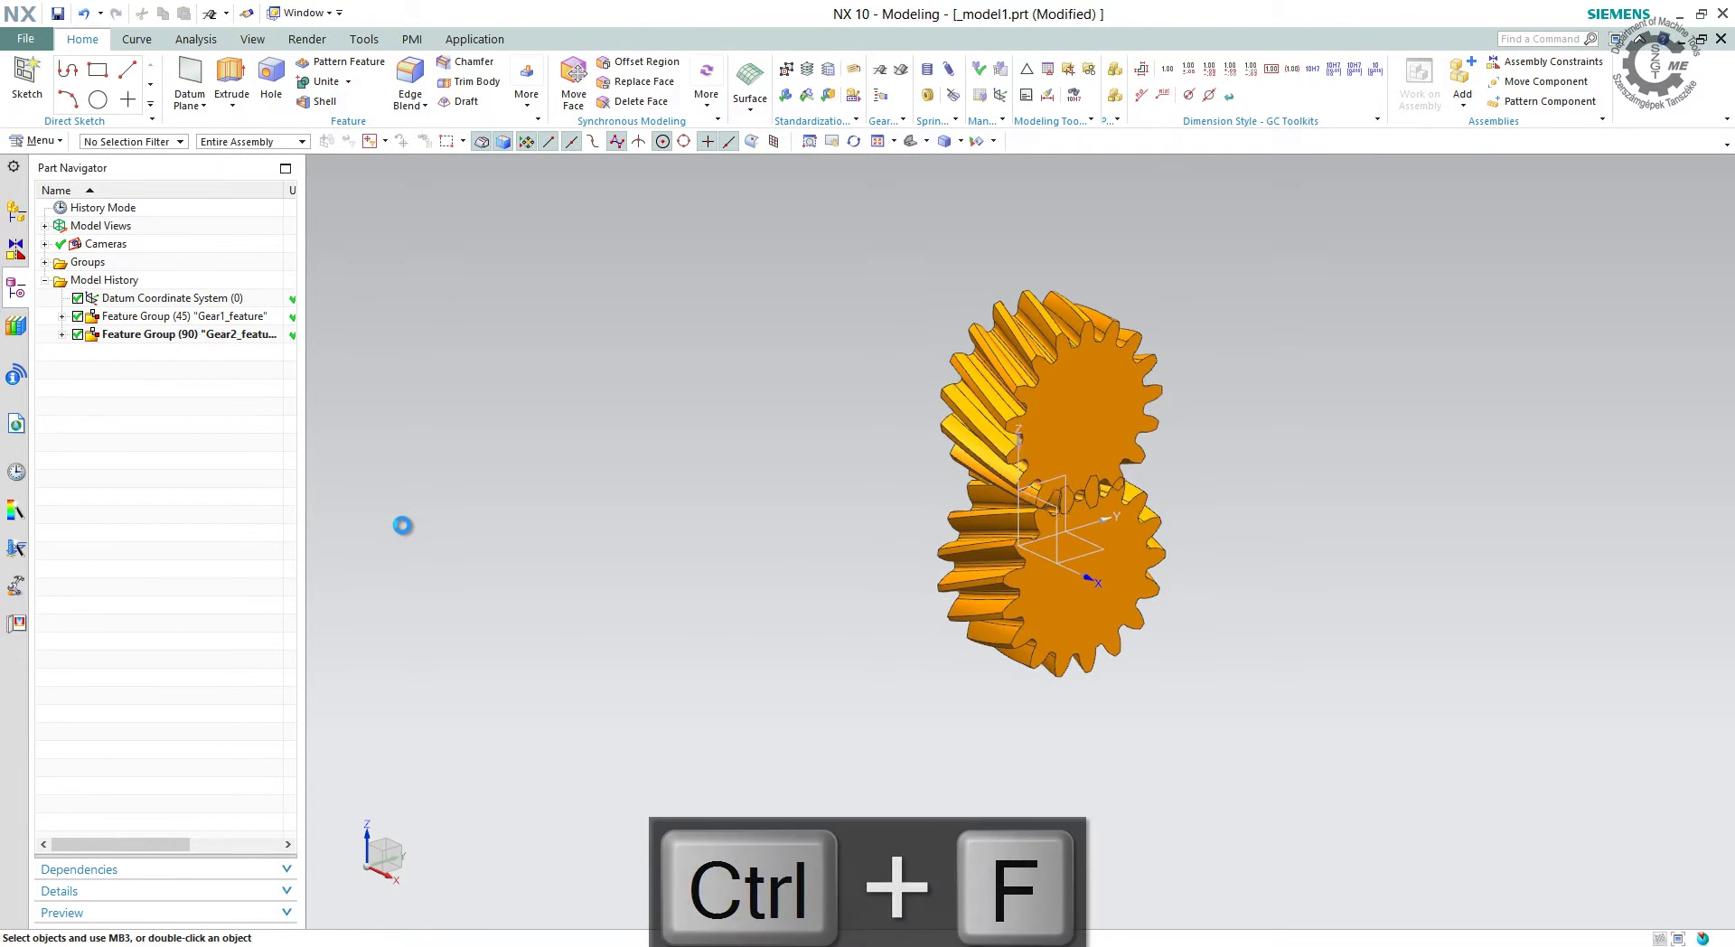
Engage the gears with Gear1 as driving gear and Gear2 as driven gear.
{"action": "left_click", "coordinate": [881, 73]}
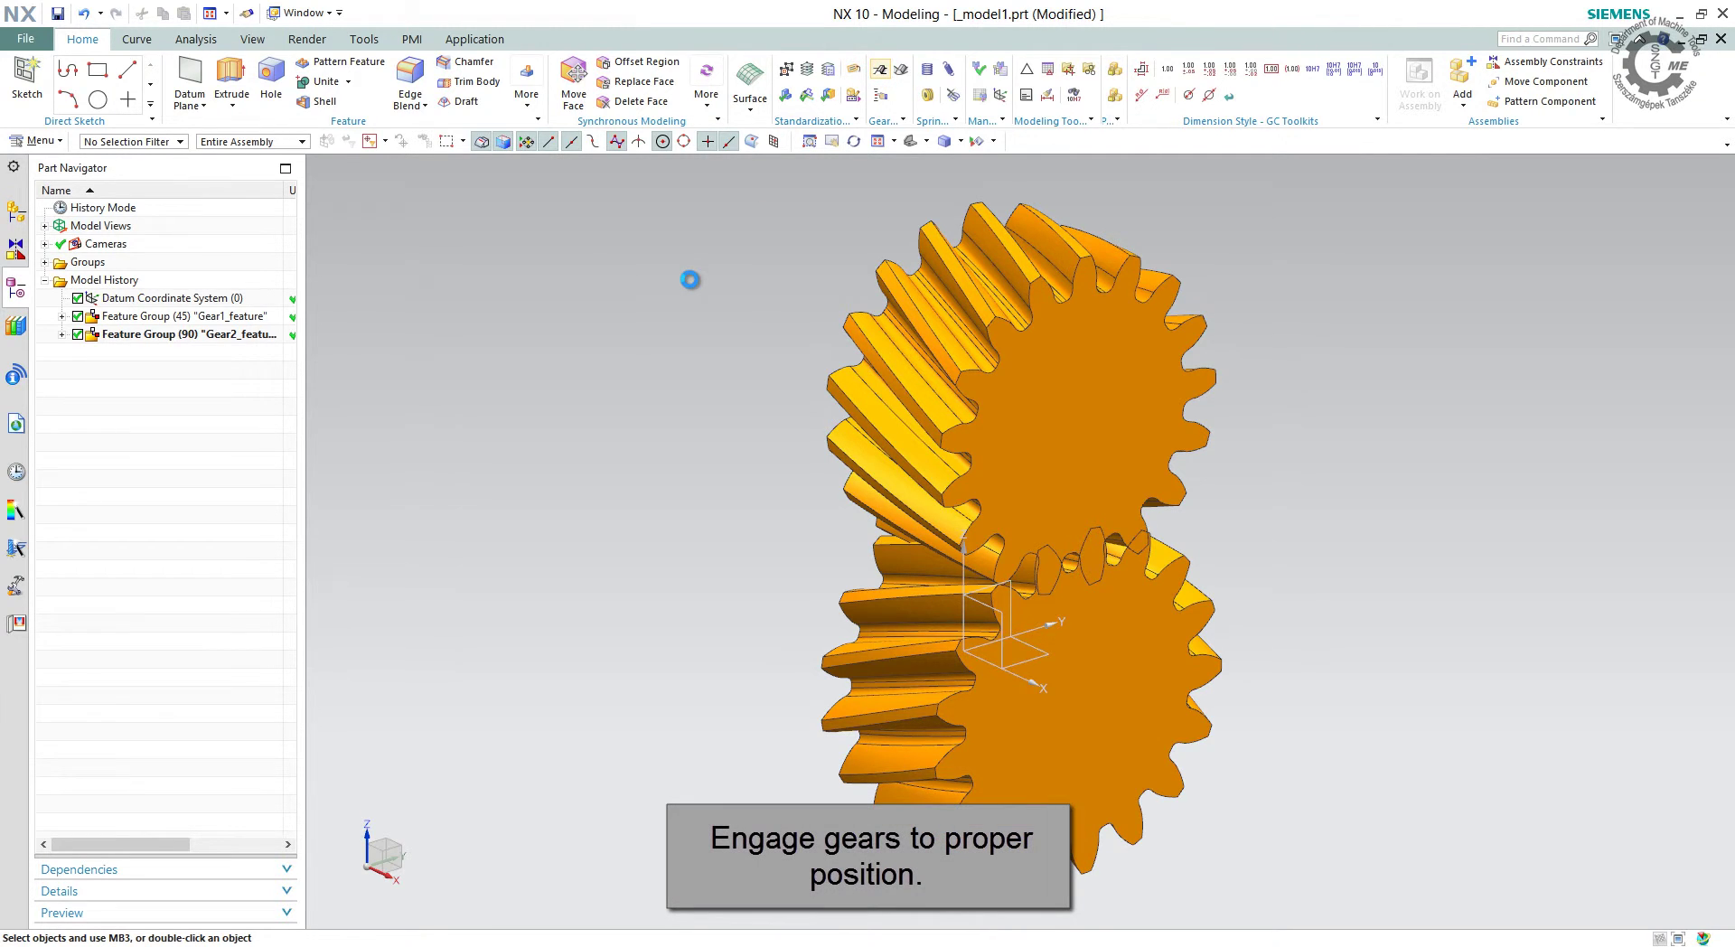
{"action": "left_click", "coordinate": [331, 251]}
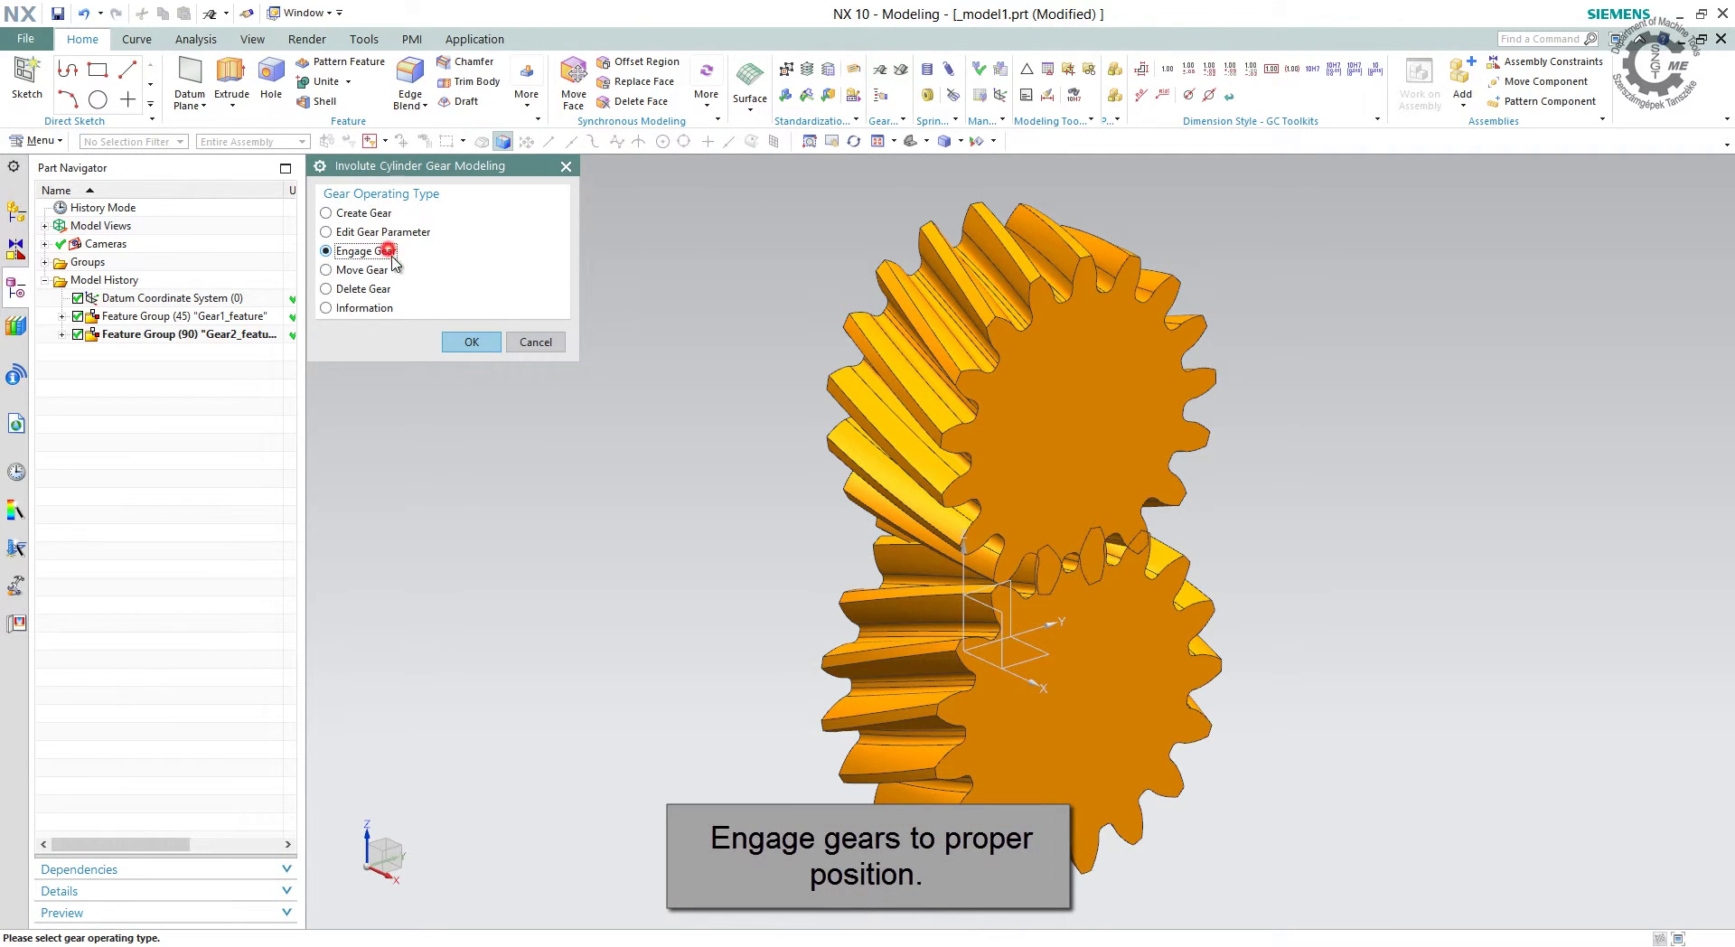
{"action": "left_click", "coordinate": [448, 338]}
{"action": "left_click", "coordinate": [378, 387]}
{"action": "left_click", "coordinate": [394, 522]}
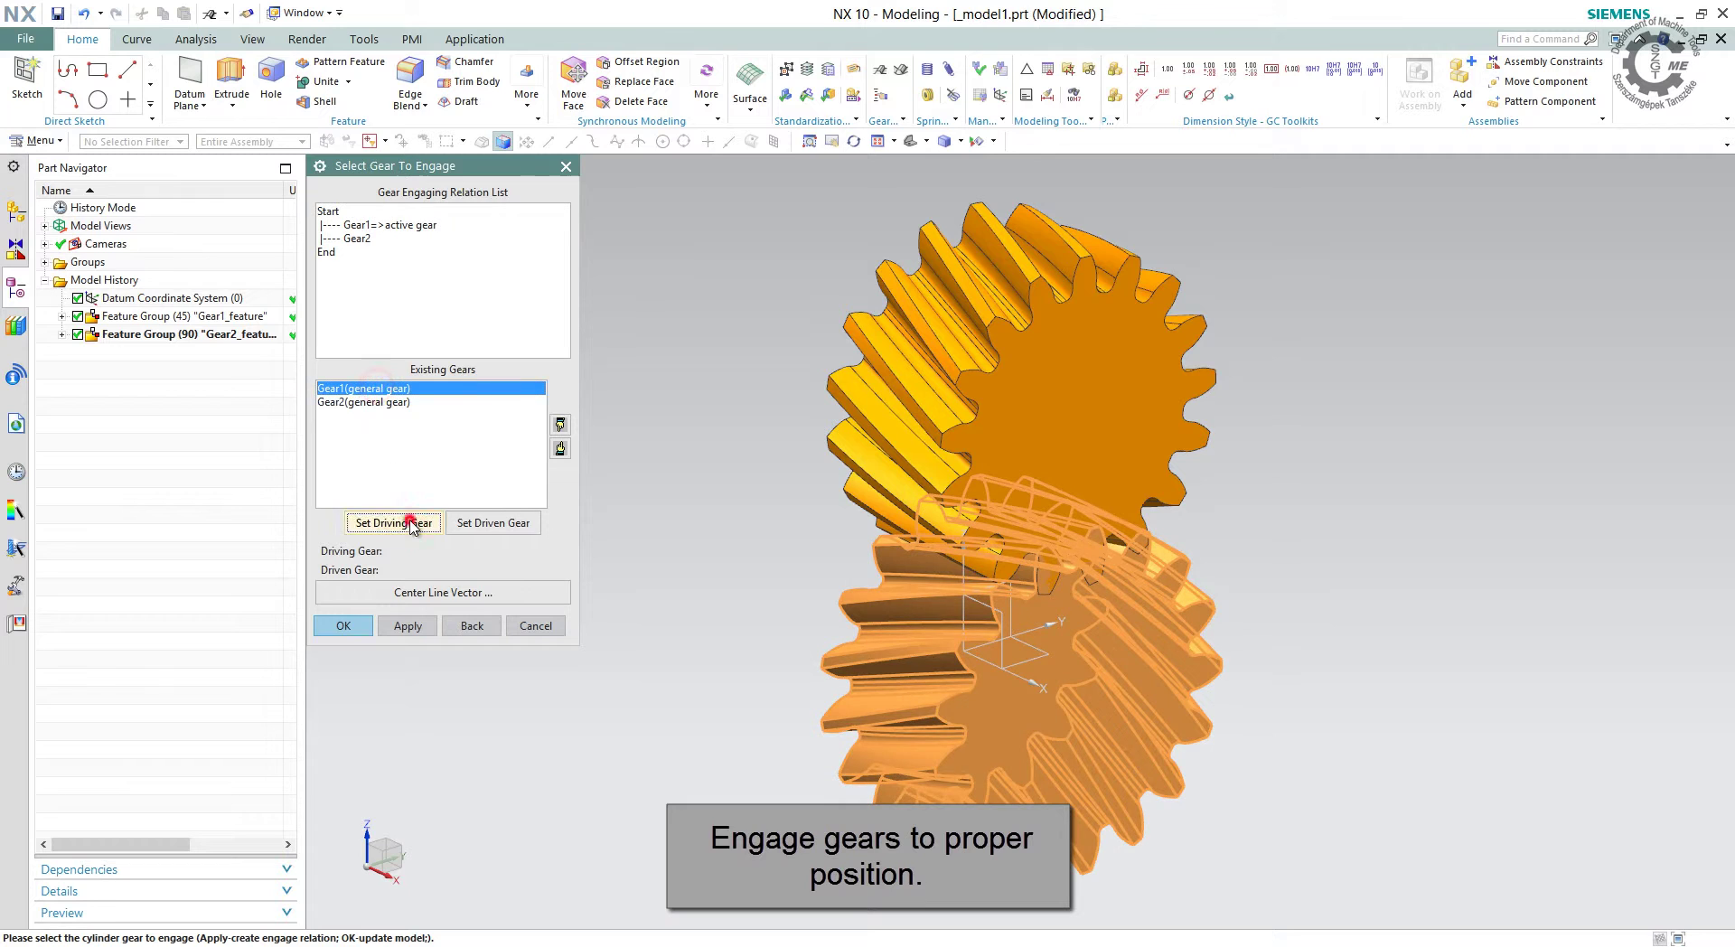
{"action": "left_click", "coordinate": [397, 402]}
{"action": "left_click", "coordinate": [488, 523]}
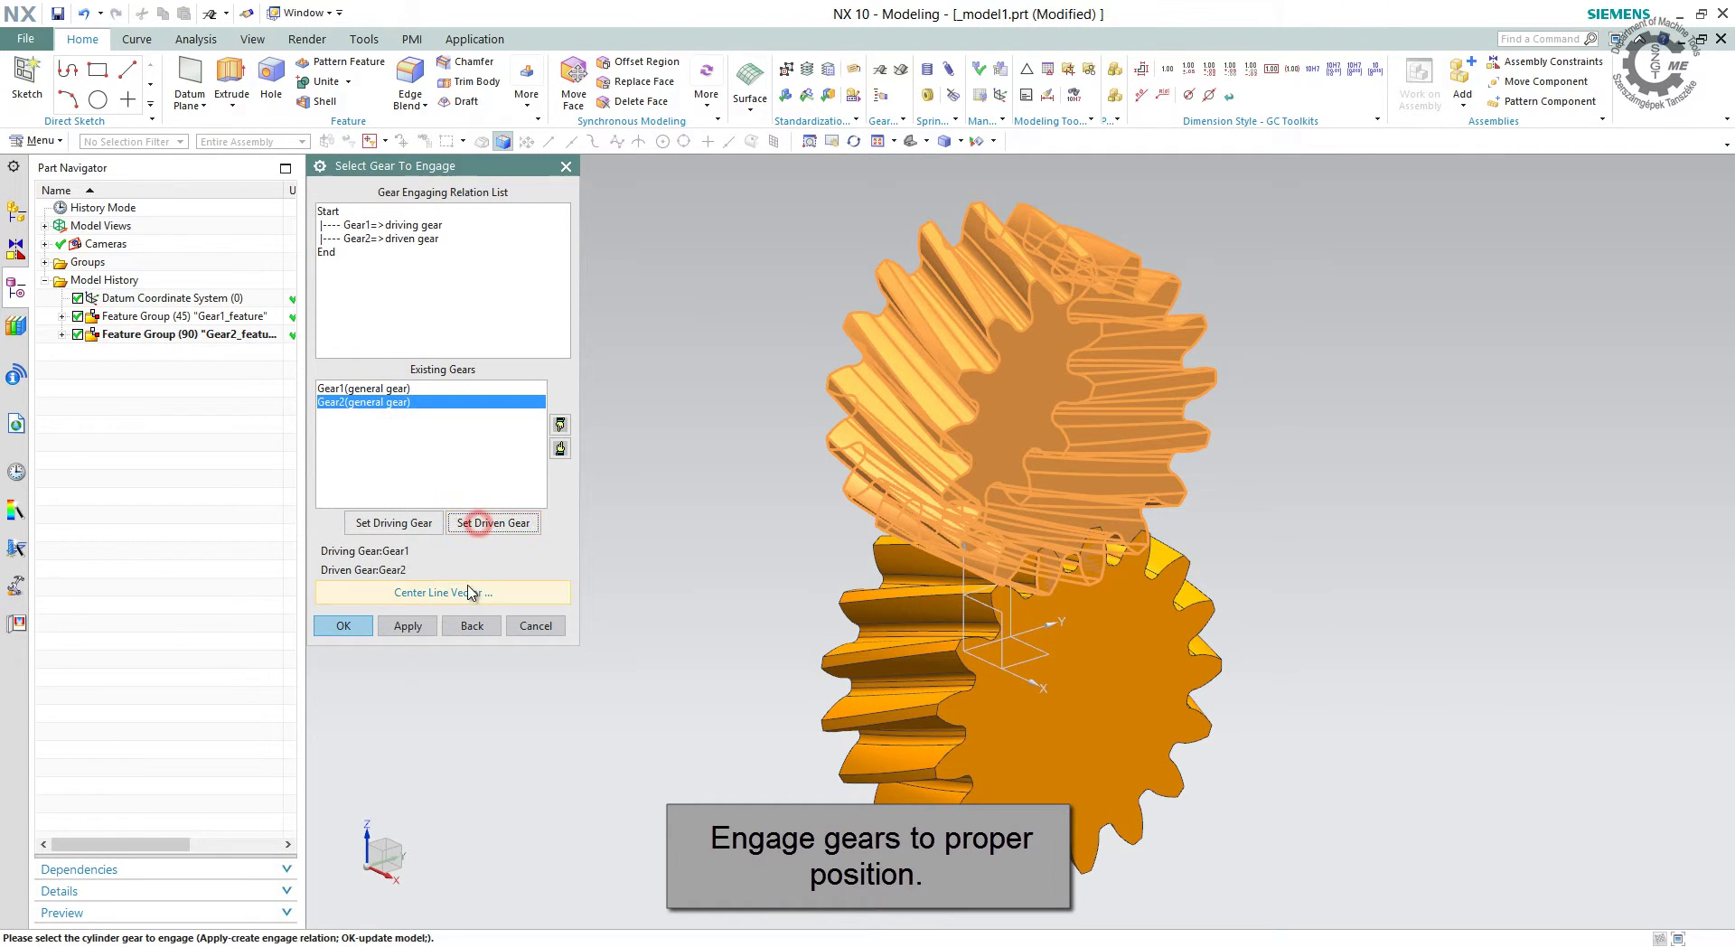
Set the engagement centre line along the ZC axis and apply it.
{"action": "left_click", "coordinate": [468, 592]}
{"action": "left_click", "coordinate": [439, 218]}
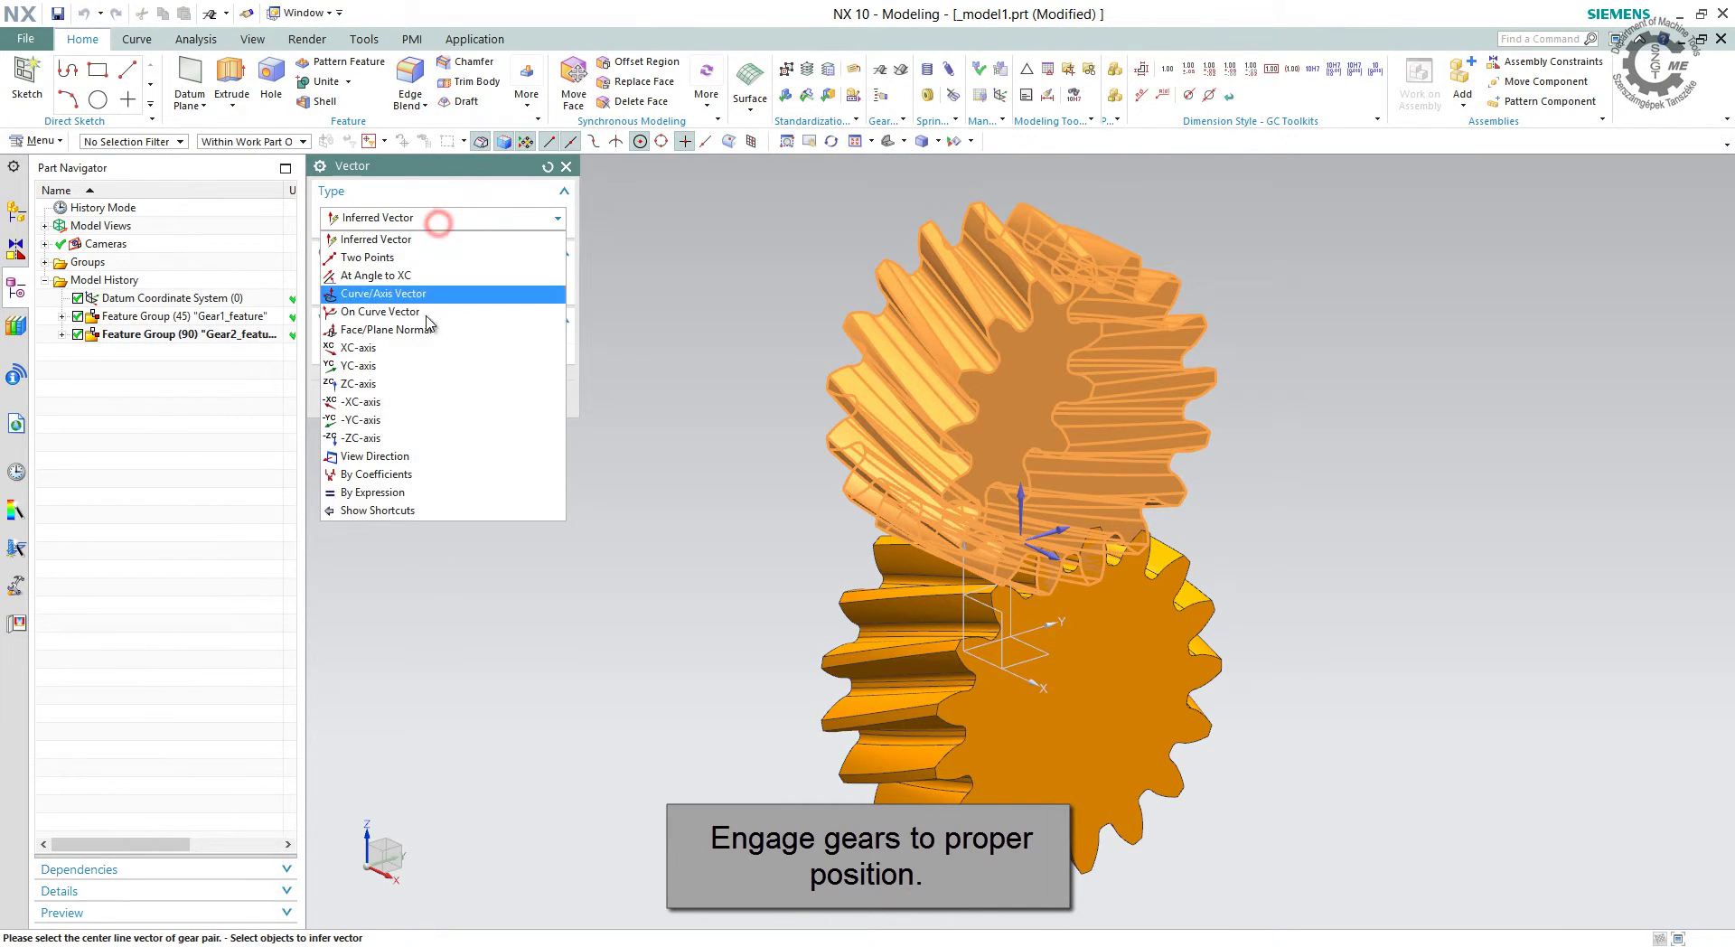
{"action": "left_click", "coordinate": [422, 373]}
{"action": "left_click", "coordinate": [444, 333]}
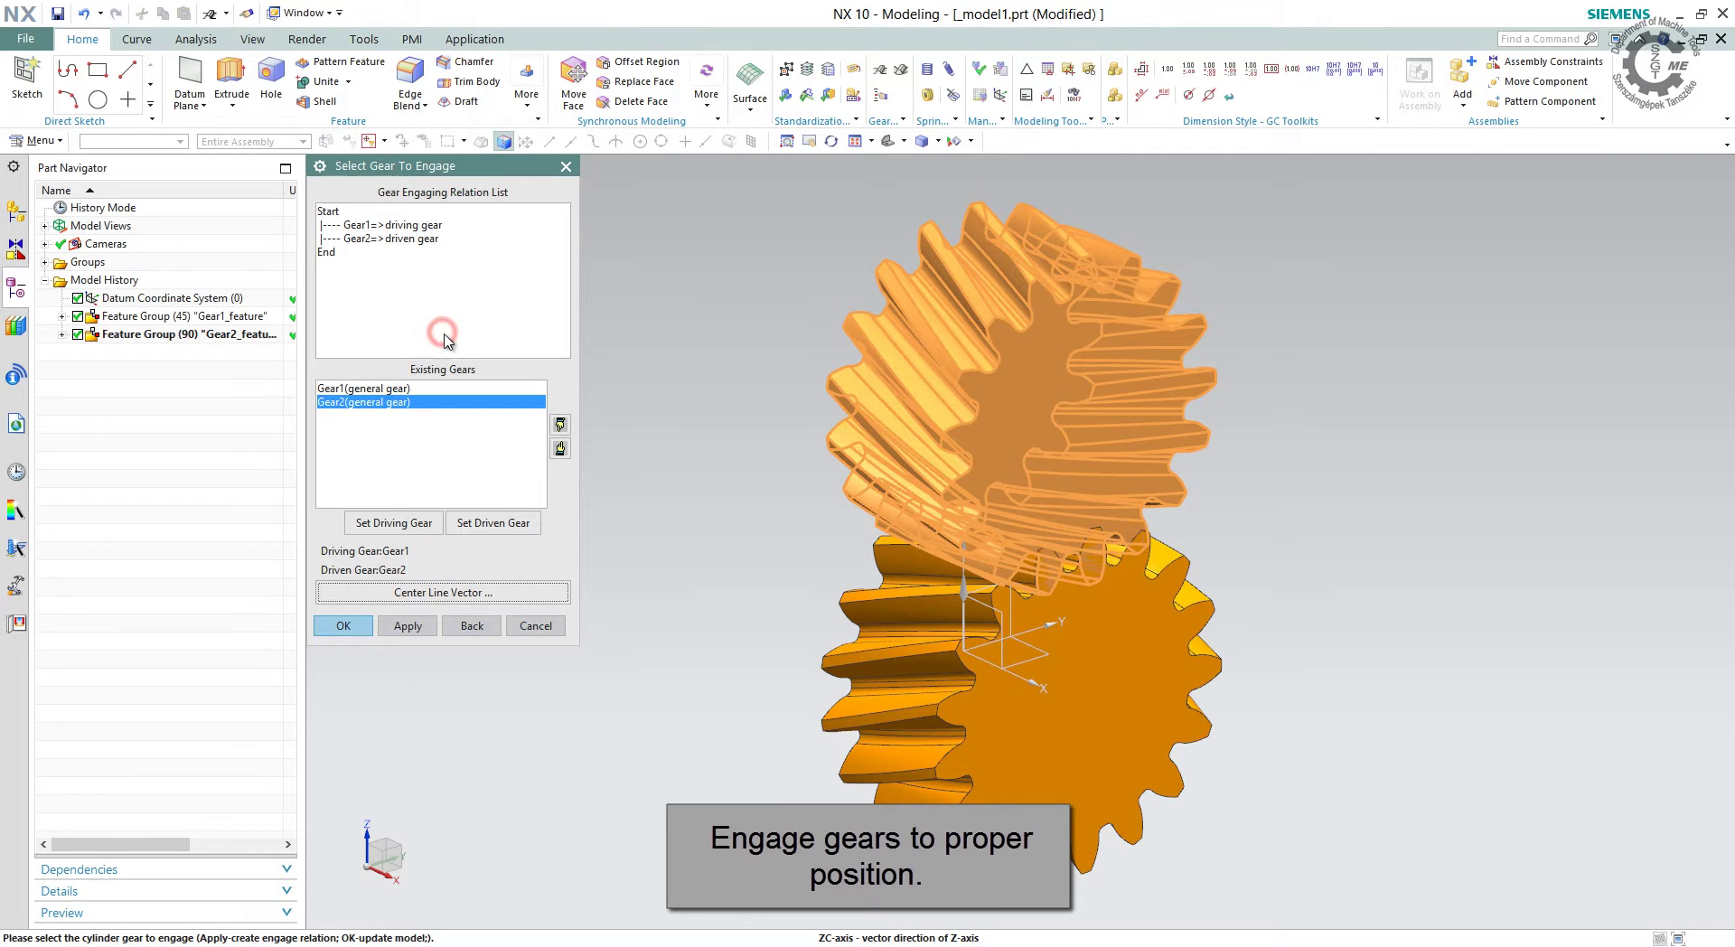
{"action": "left_click", "coordinate": [365, 626]}
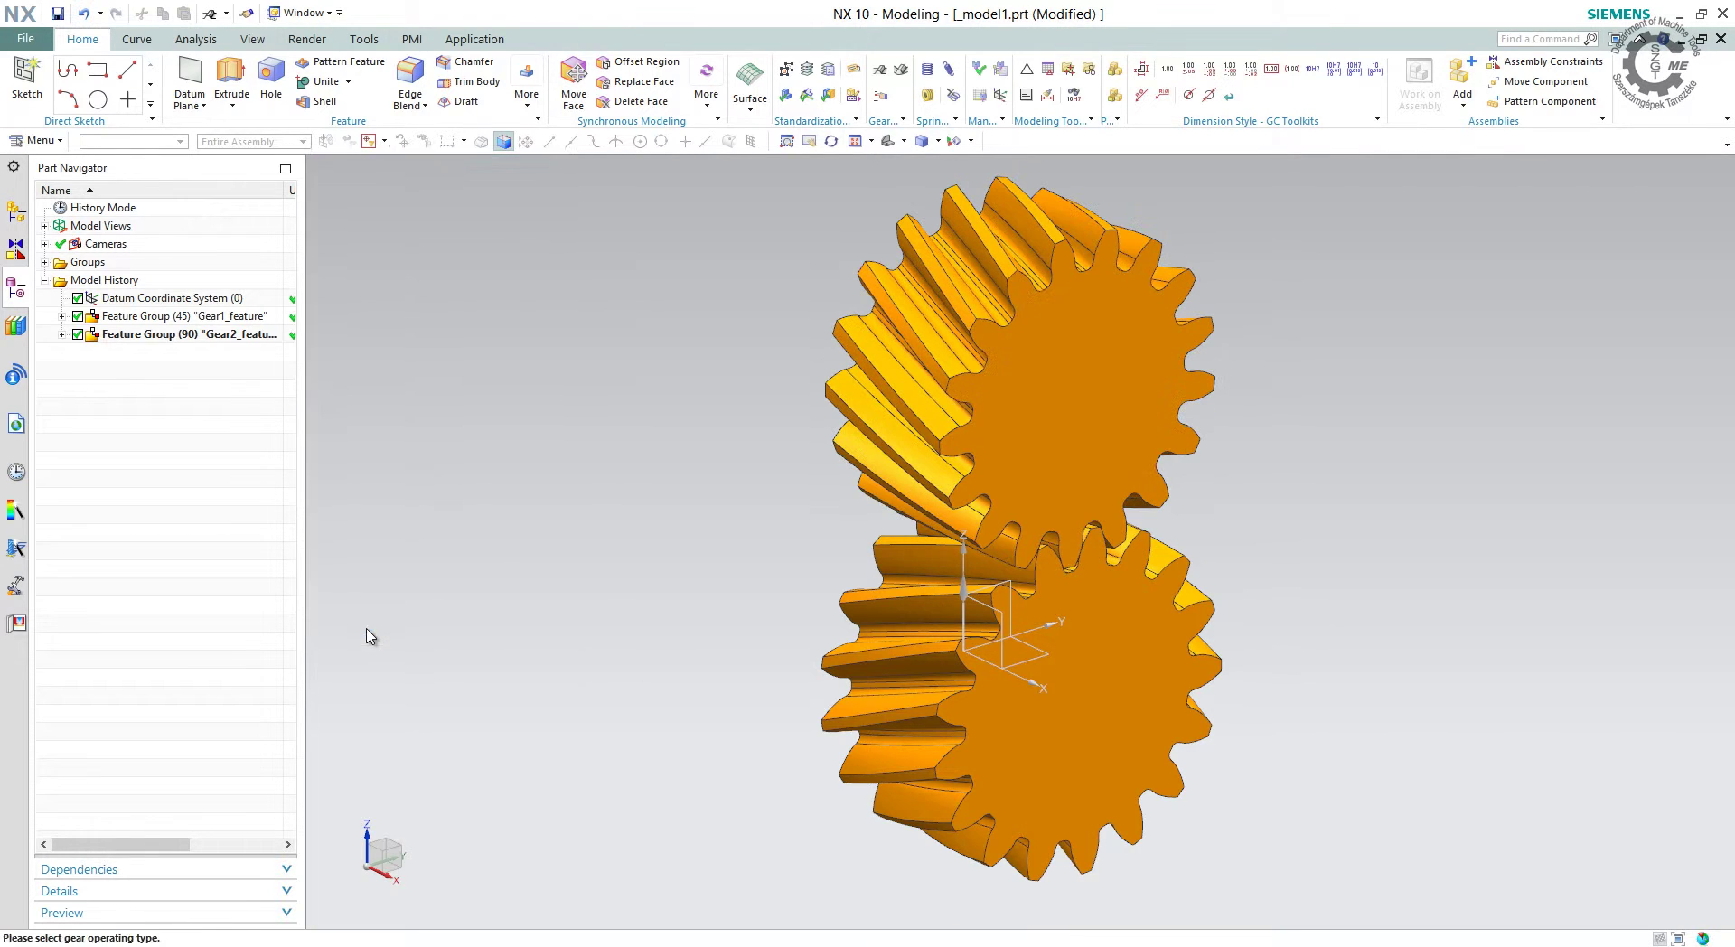
{"action": "left_click", "coordinate": [926, 140]}
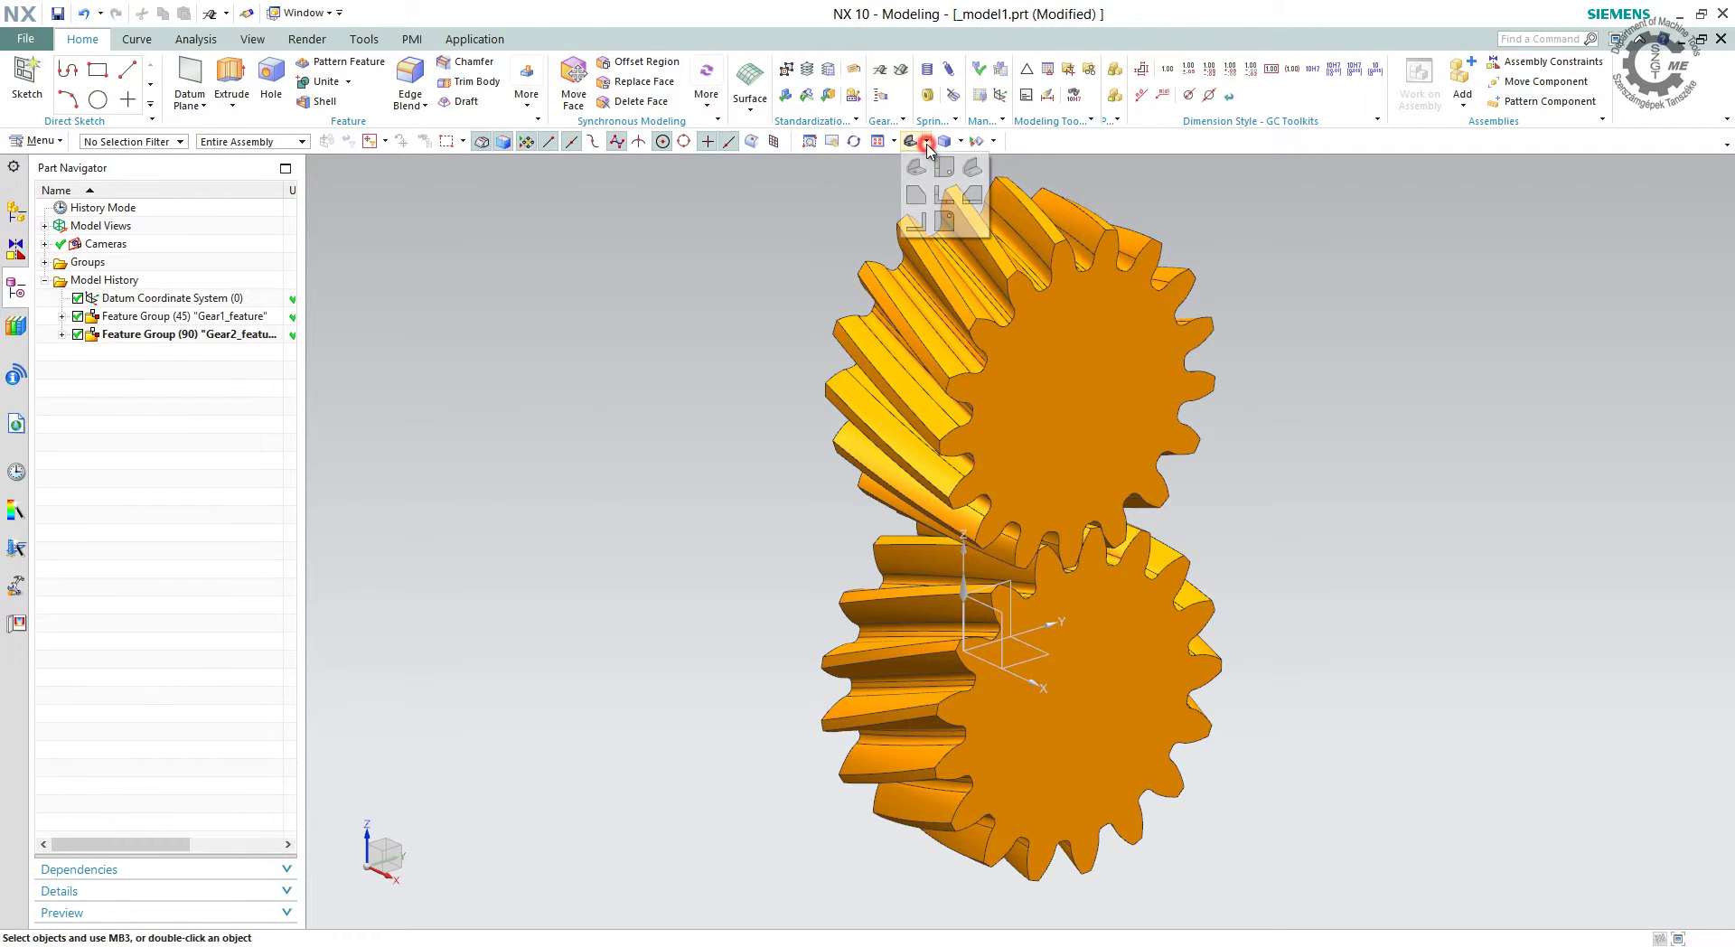
{"action": "left_click", "coordinate": [958, 203]}
{"action": "scroll", "coordinate": [1283, 545], "scroll_direction": "up", "scroll_amount": 2}
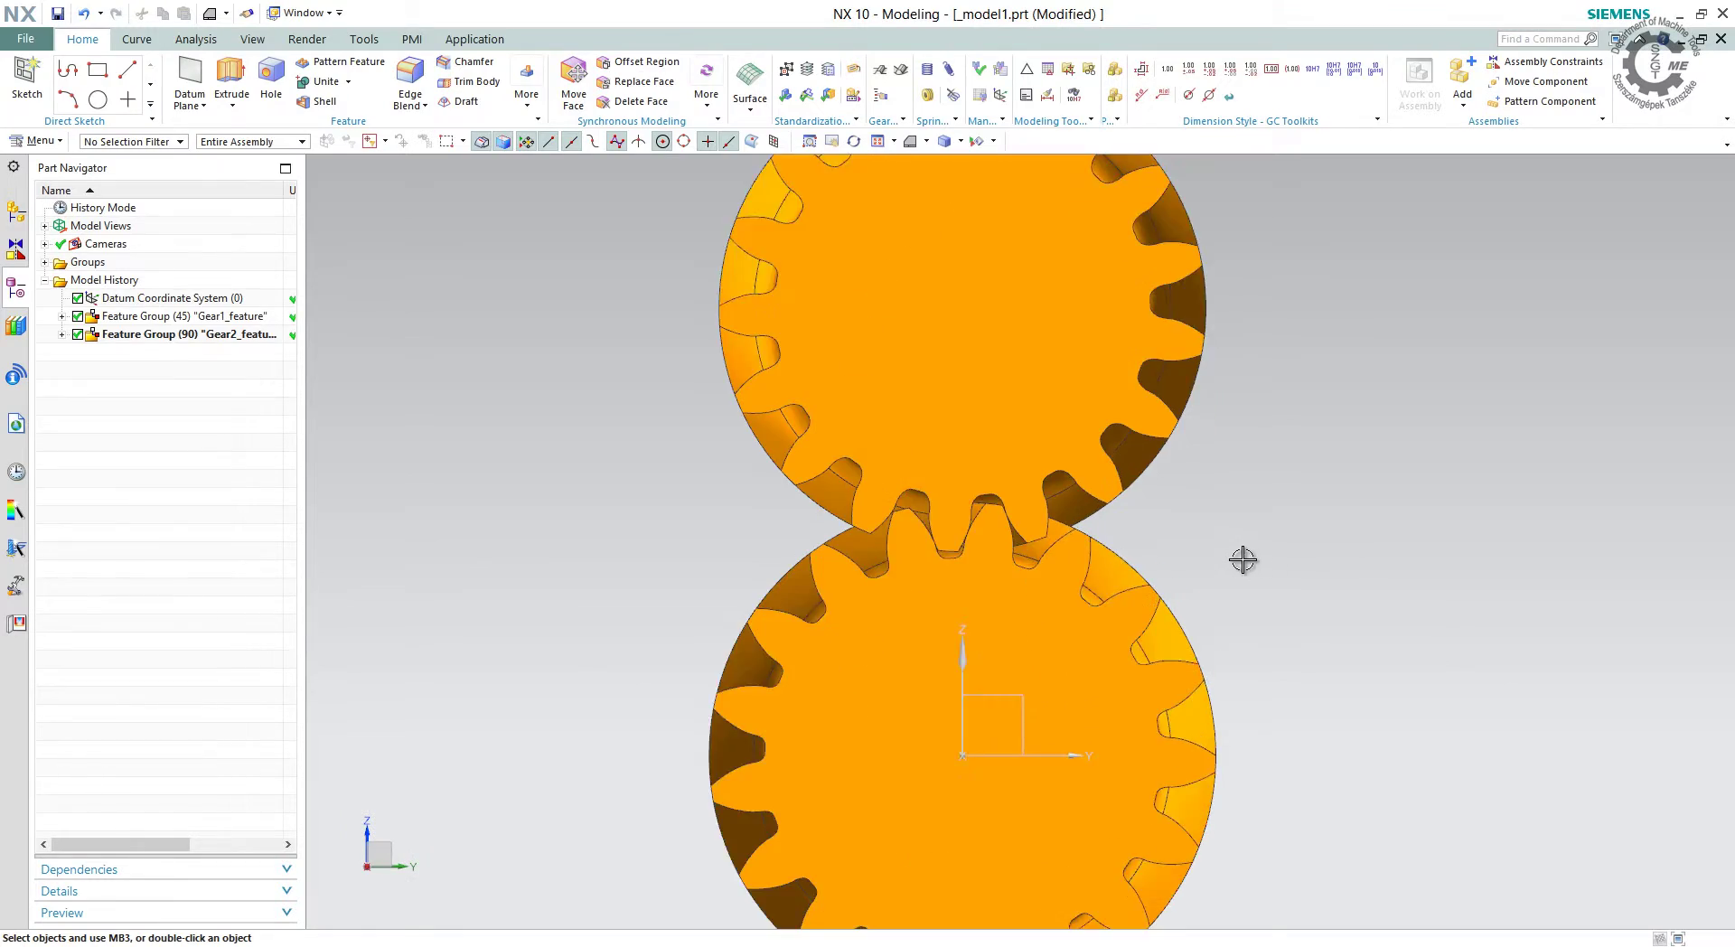
{"action": "scroll", "coordinate": [1244, 561], "scroll_direction": "up", "scroll_amount": 2}
{"action": "left_click_drag", "start_coordinate": [1076, 516], "coordinate": [1320, 518]}
{"action": "middle_click_drag", "start_coordinate": [1320, 518], "coordinate": [1181, 518]}
{"action": "key", "text": "Home"}
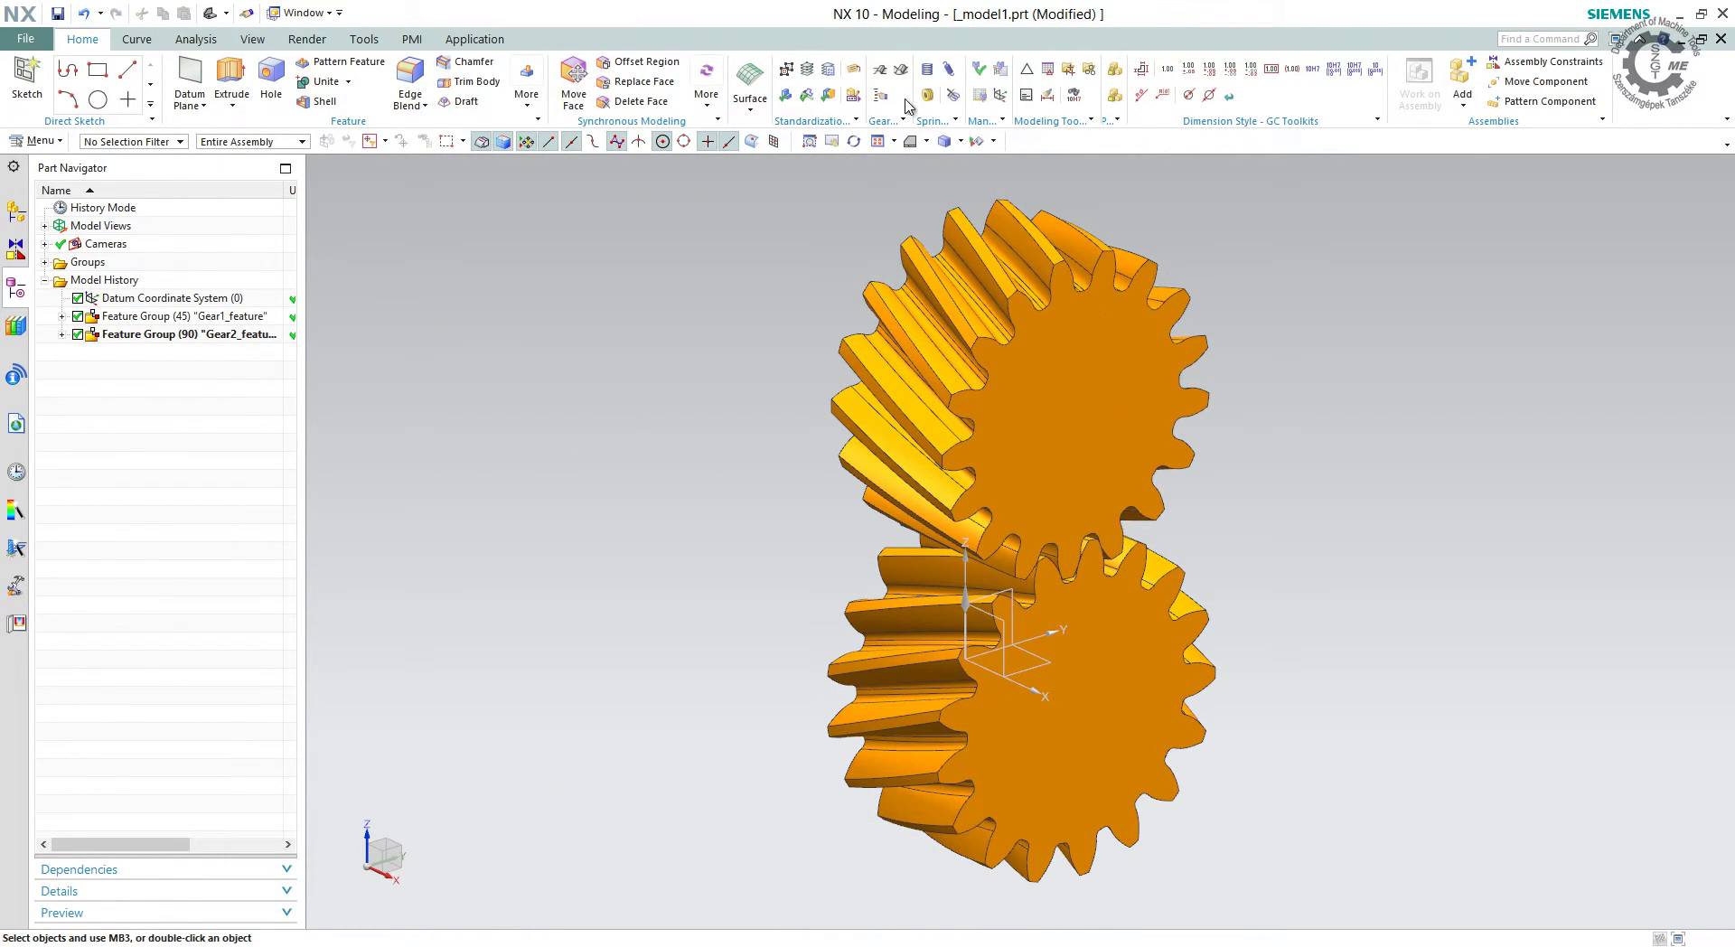
Select Gear2 for parameter editing, keeping its external helical type.
{"action": "left_click", "coordinate": [884, 74]}
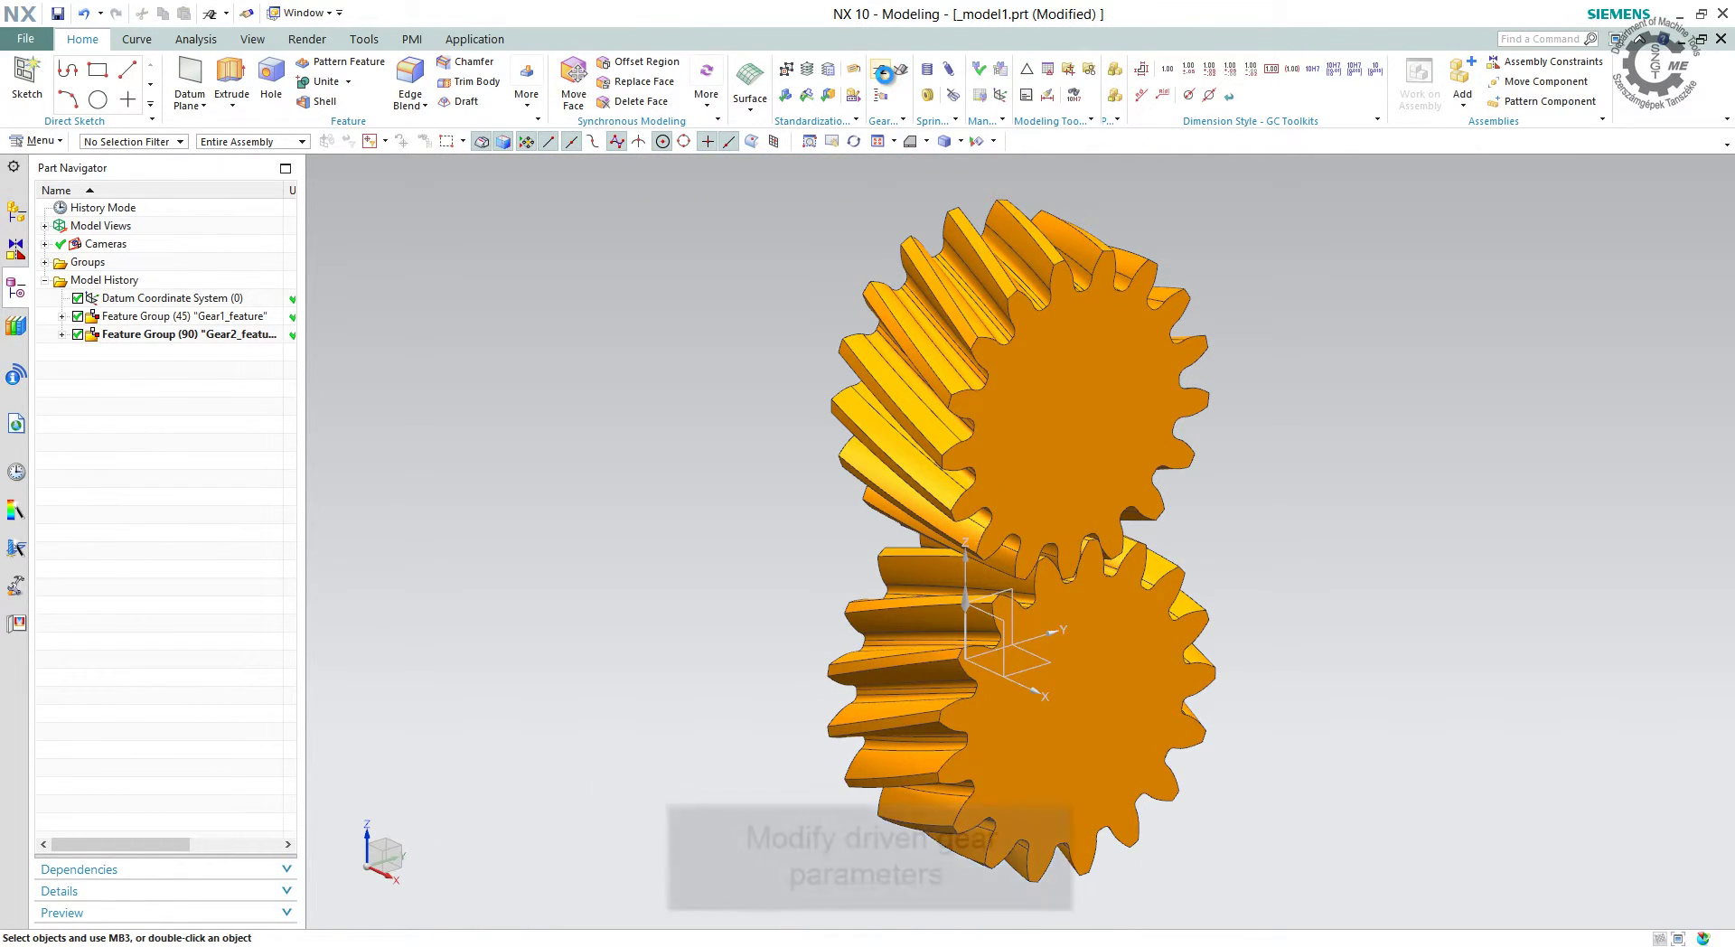
{"action": "left_click", "coordinate": [388, 233]}
{"action": "left_click", "coordinate": [471, 342]}
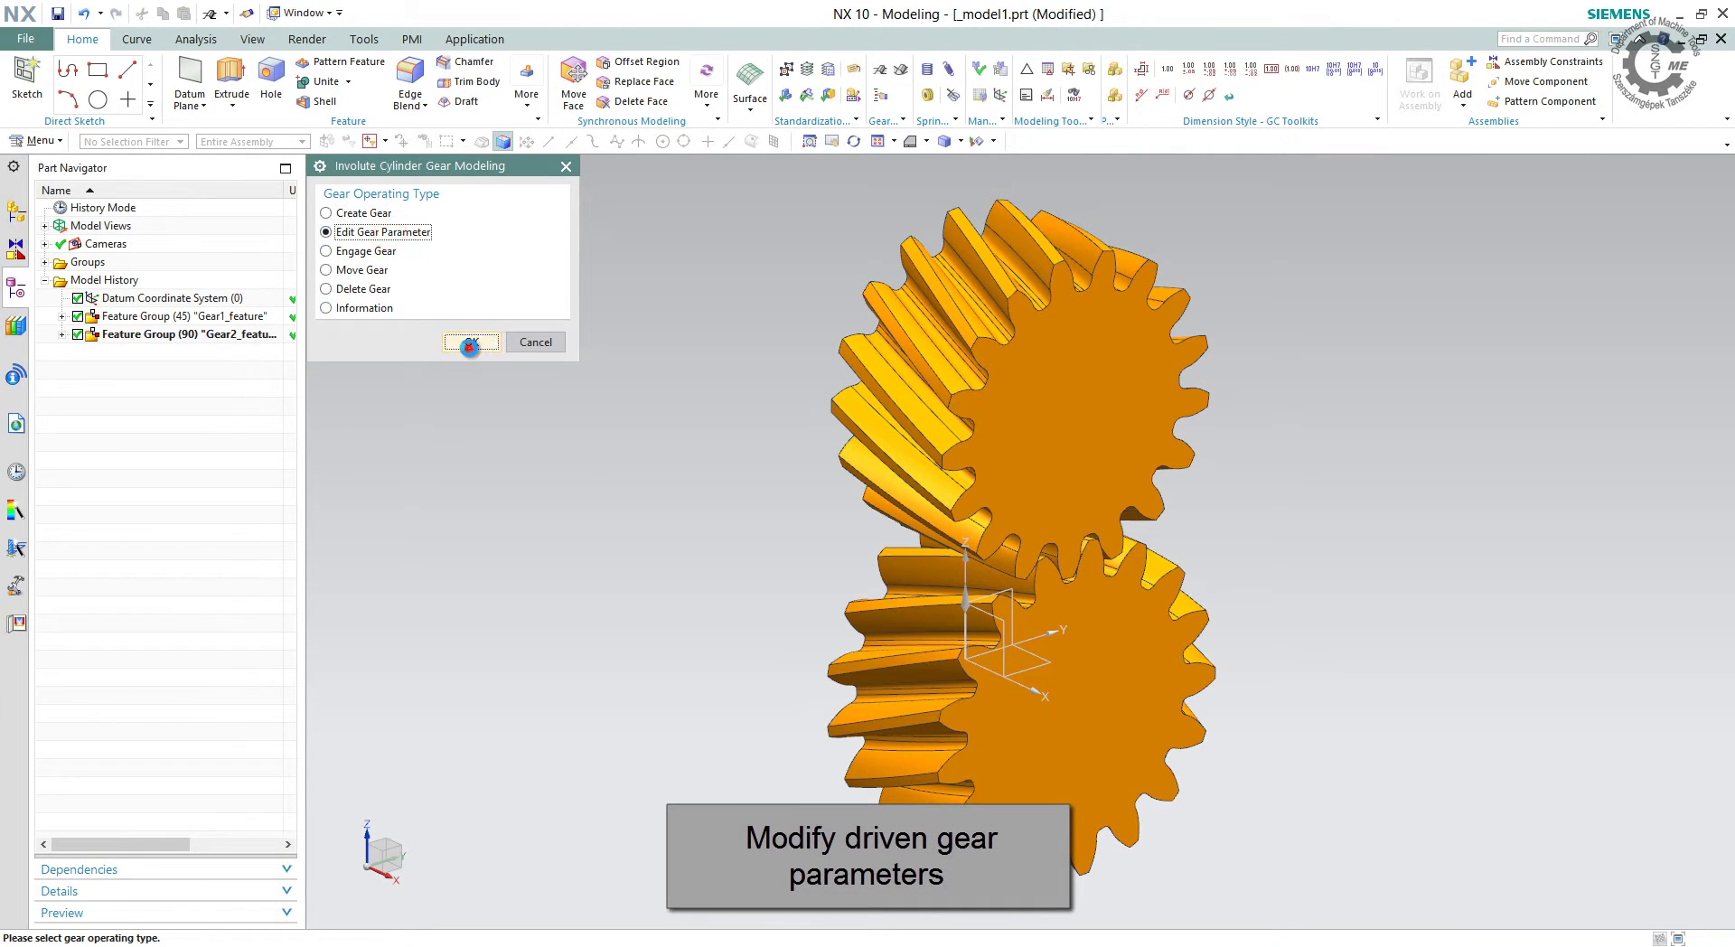
{"action": "left_click", "coordinate": [384, 206]}
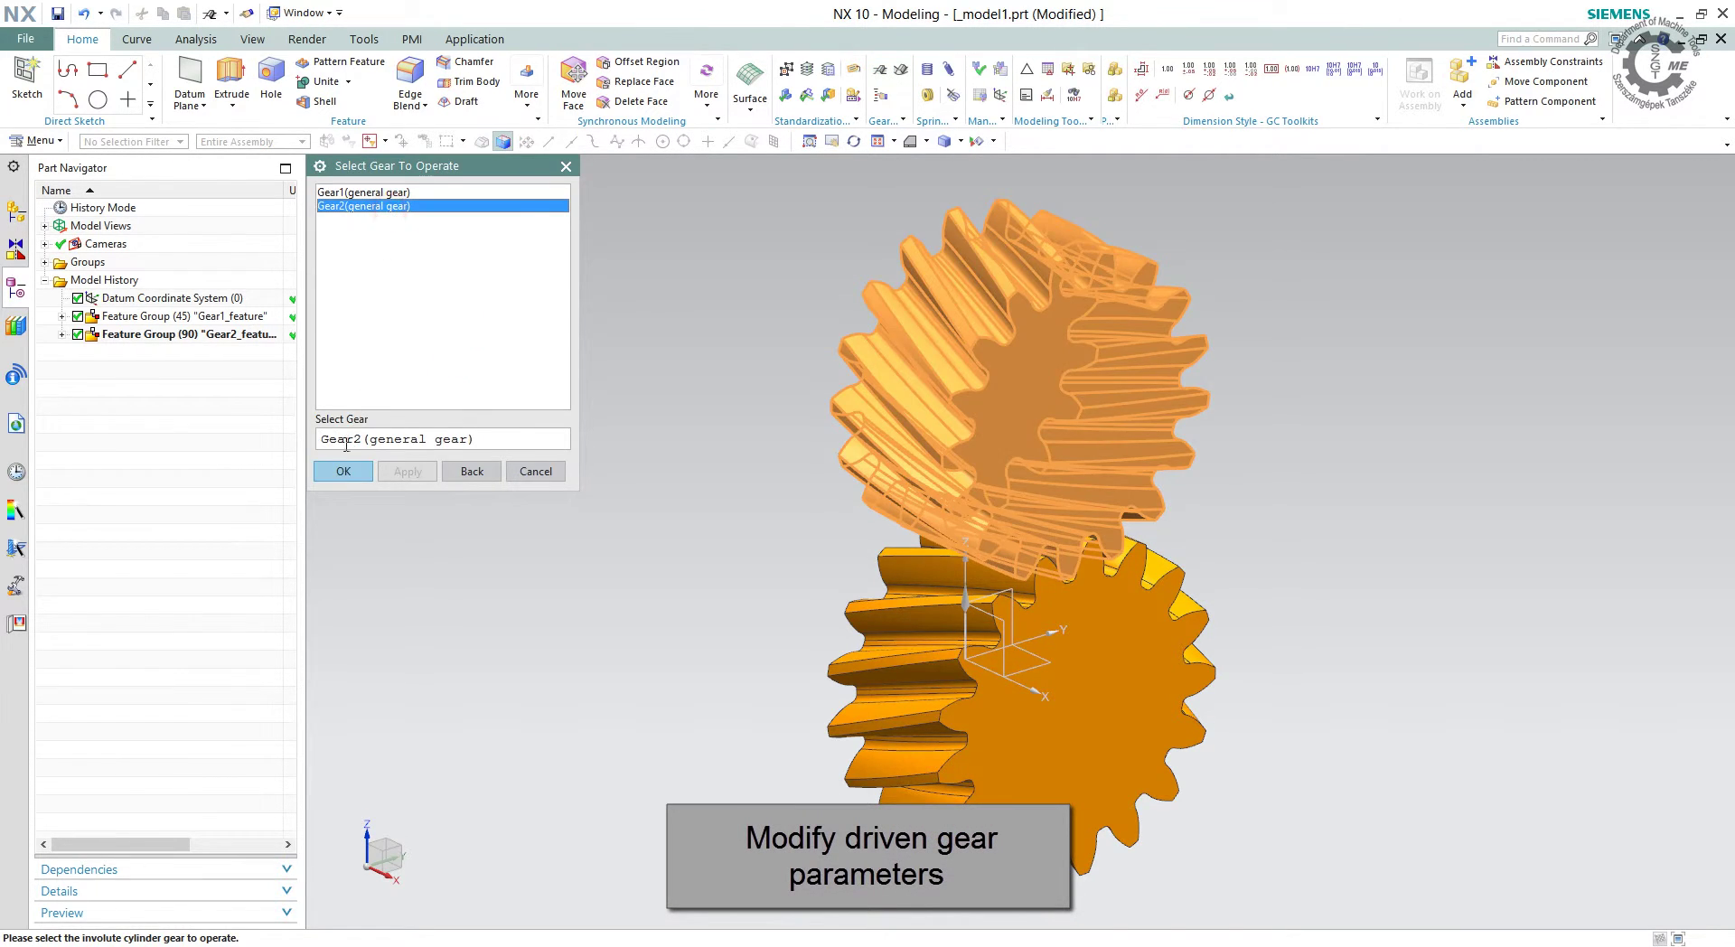
{"action": "left_click", "coordinate": [348, 470]}
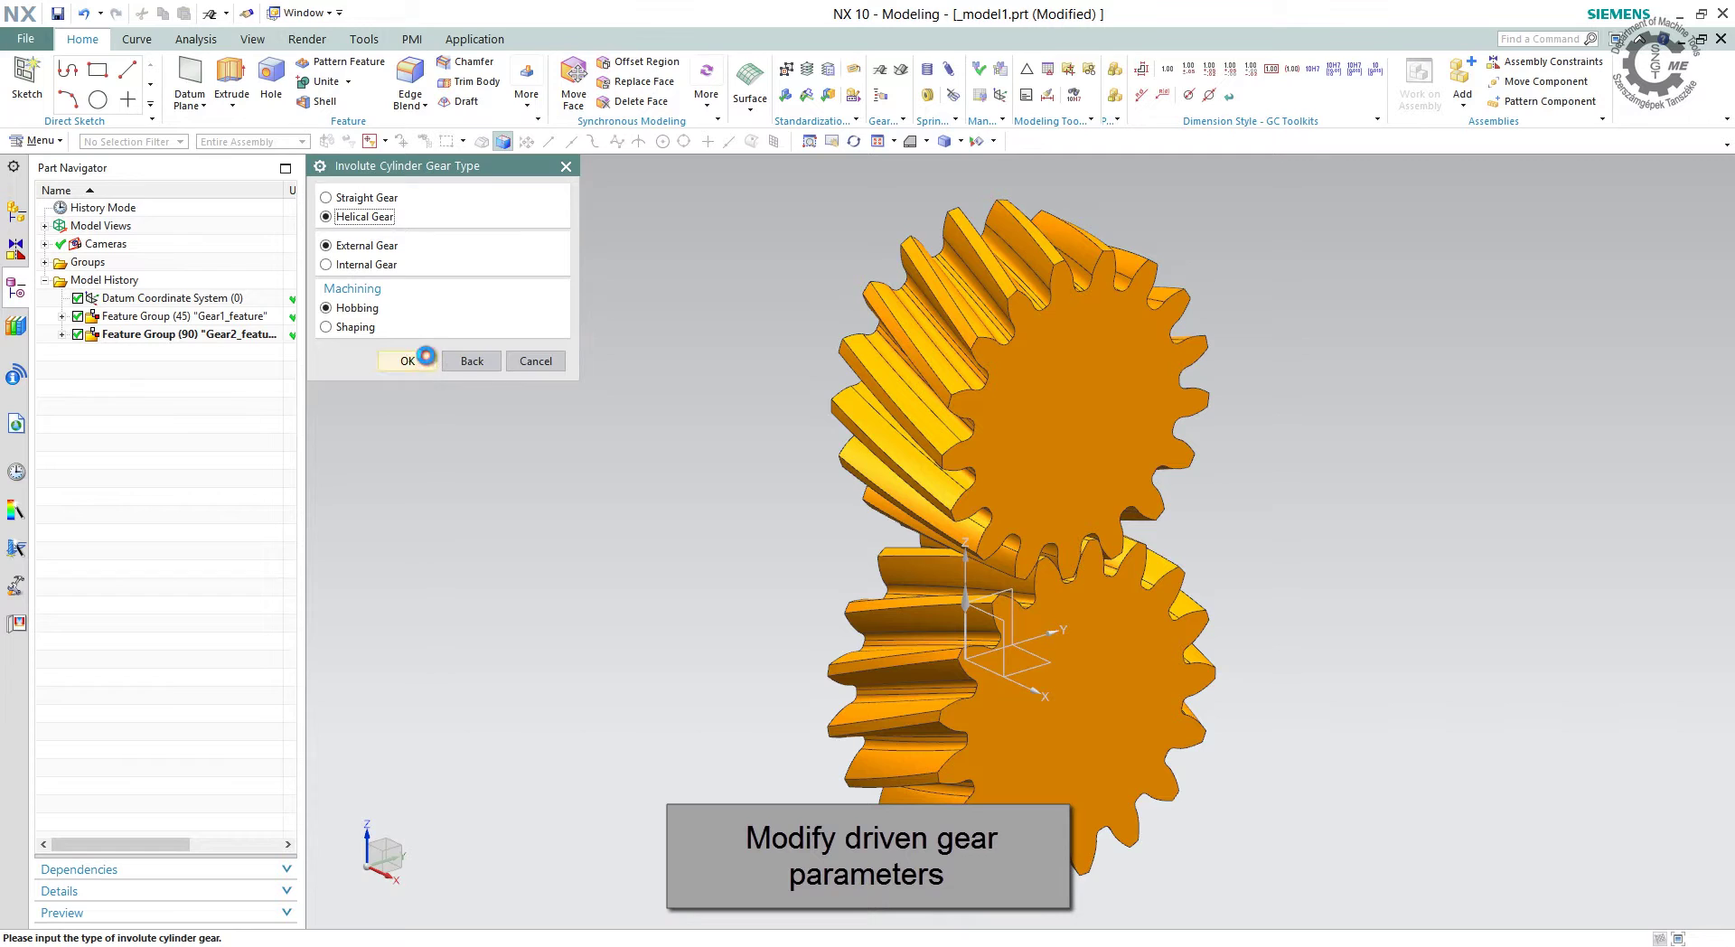
{"action": "left_click", "coordinate": [414, 361]}
Set 25 teeth, estimate pitch diameter against a 17-tooth gear (0.2), recalculate tip diameter, and regenerate.
{"action": "left_click", "coordinate": [632, 269]}
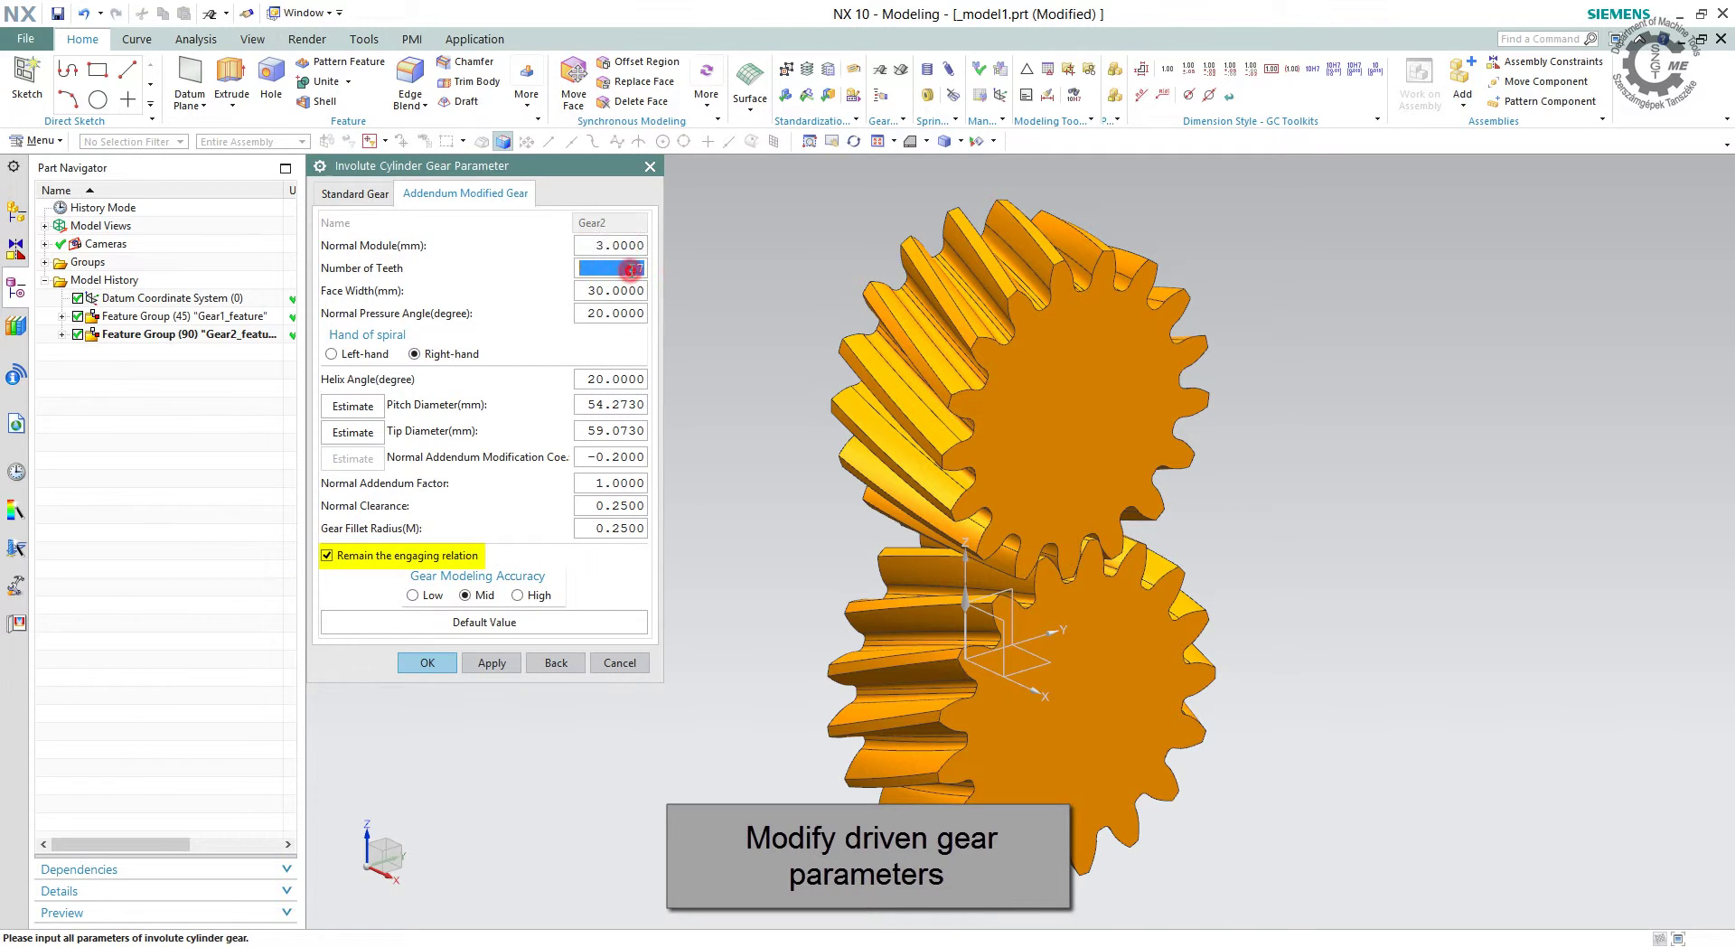
{"action": "type", "text": "25"}
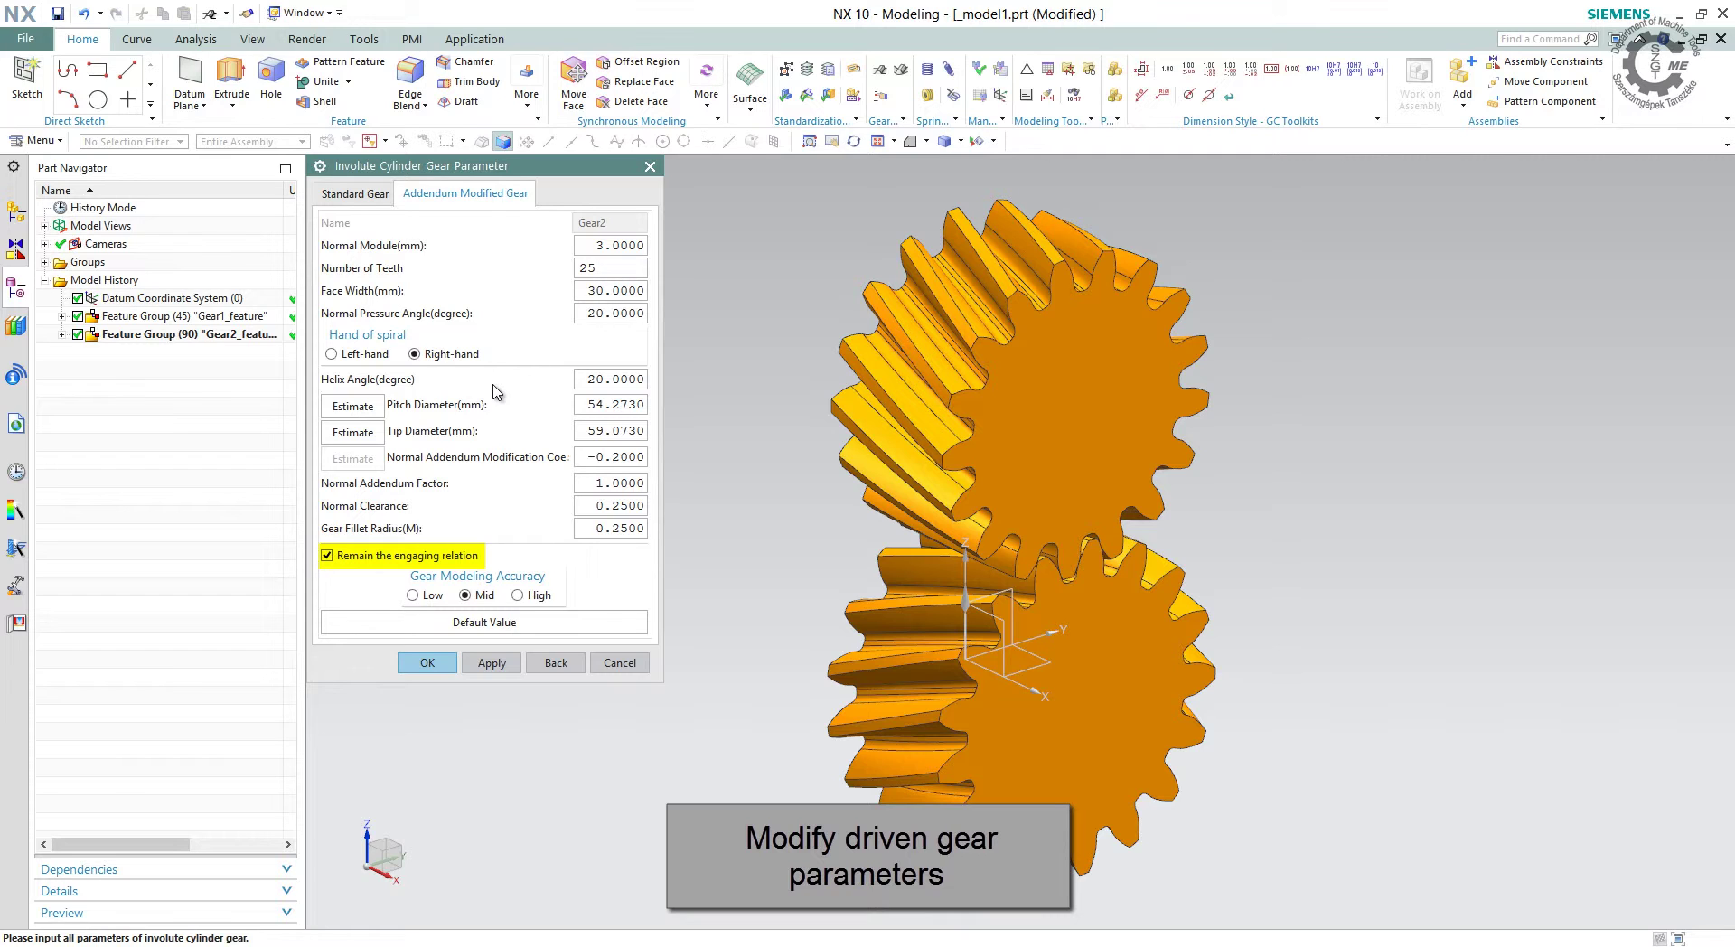
{"action": "left_click", "coordinate": [377, 407]}
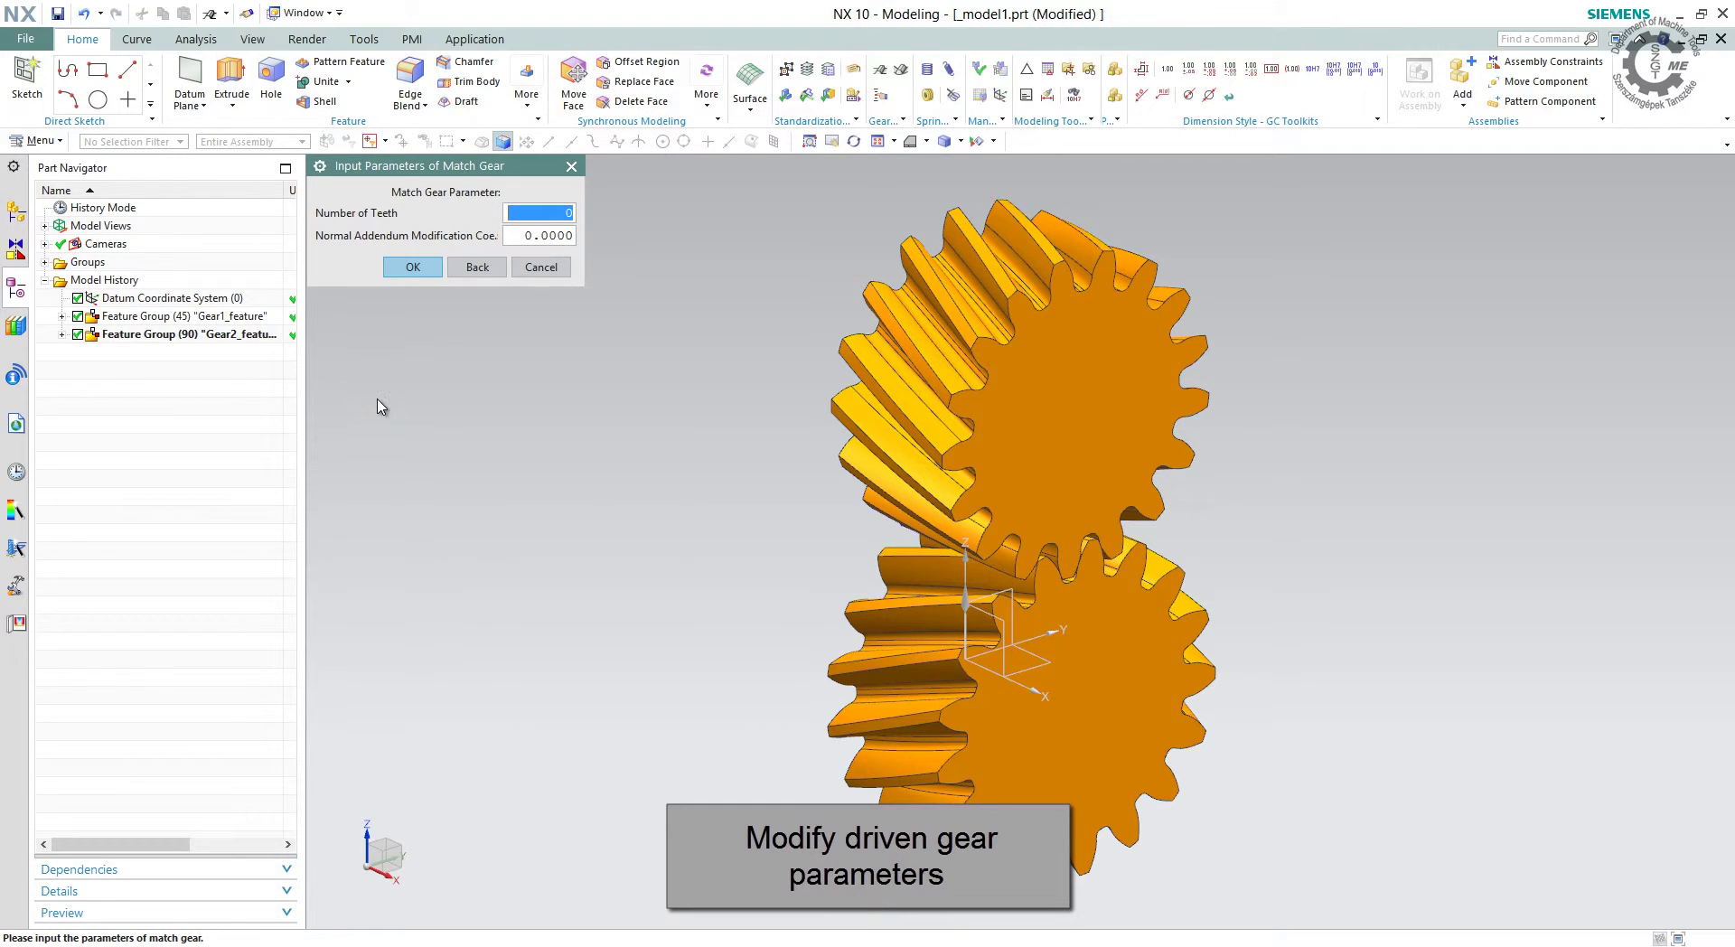
{"action": "type", "text": "17"}
{"action": "key", "text": "Tab"}
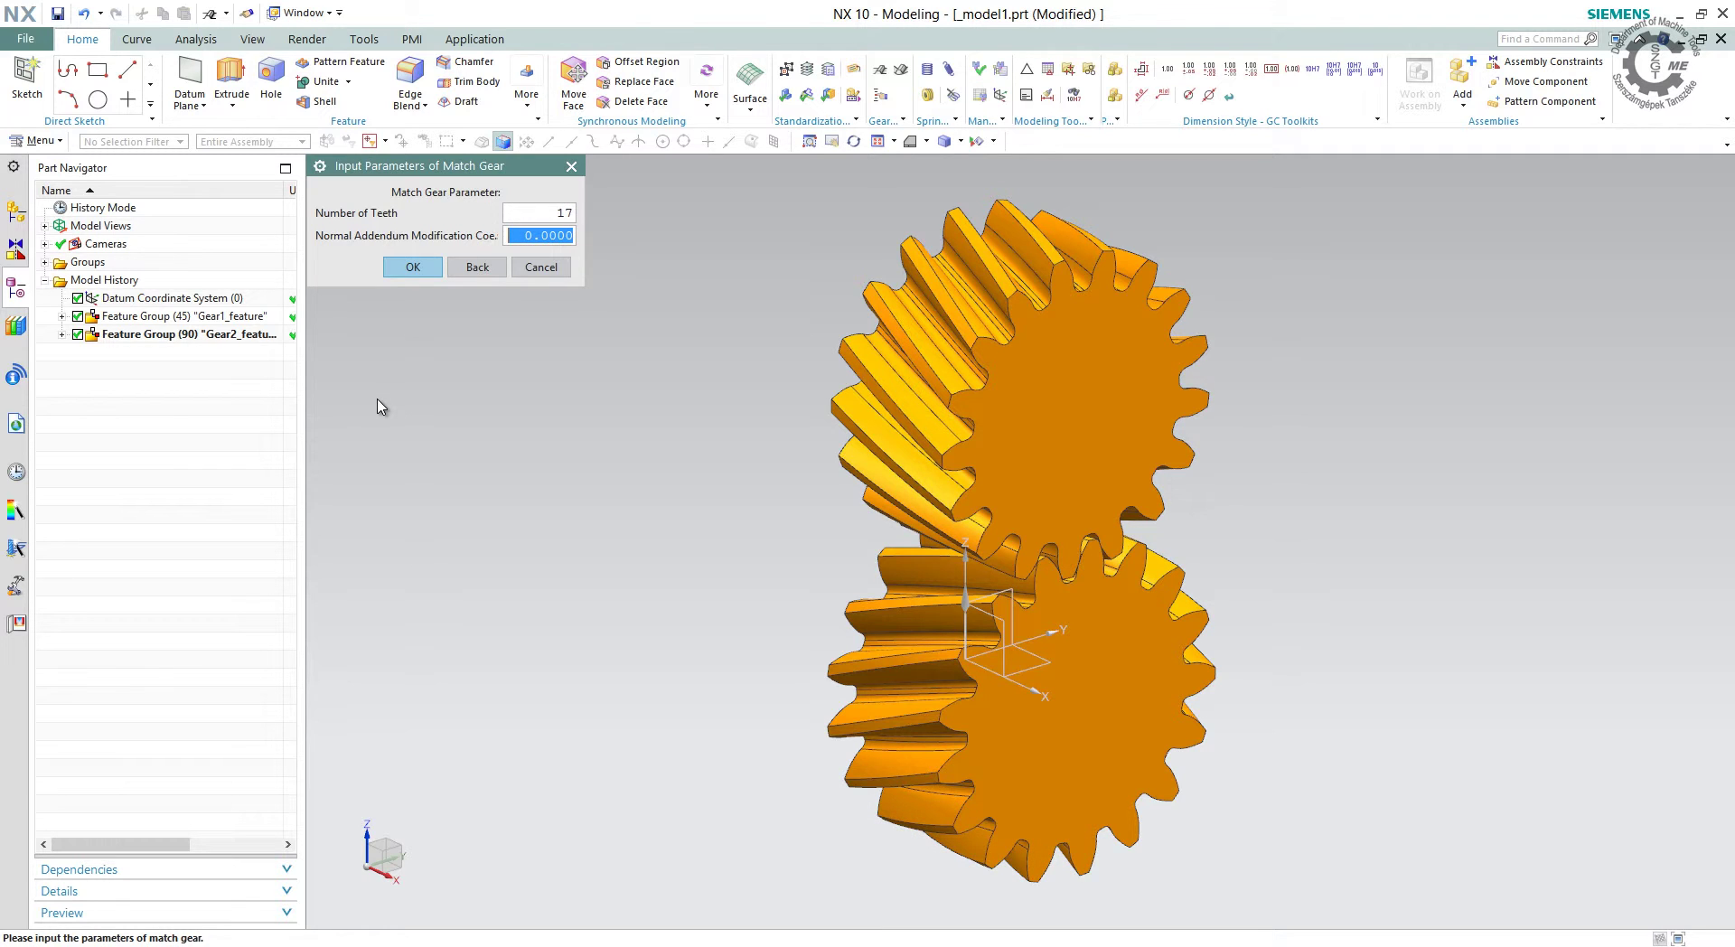
{"action": "type", "text": ".2"}
{"action": "left_click", "coordinate": [412, 268]}
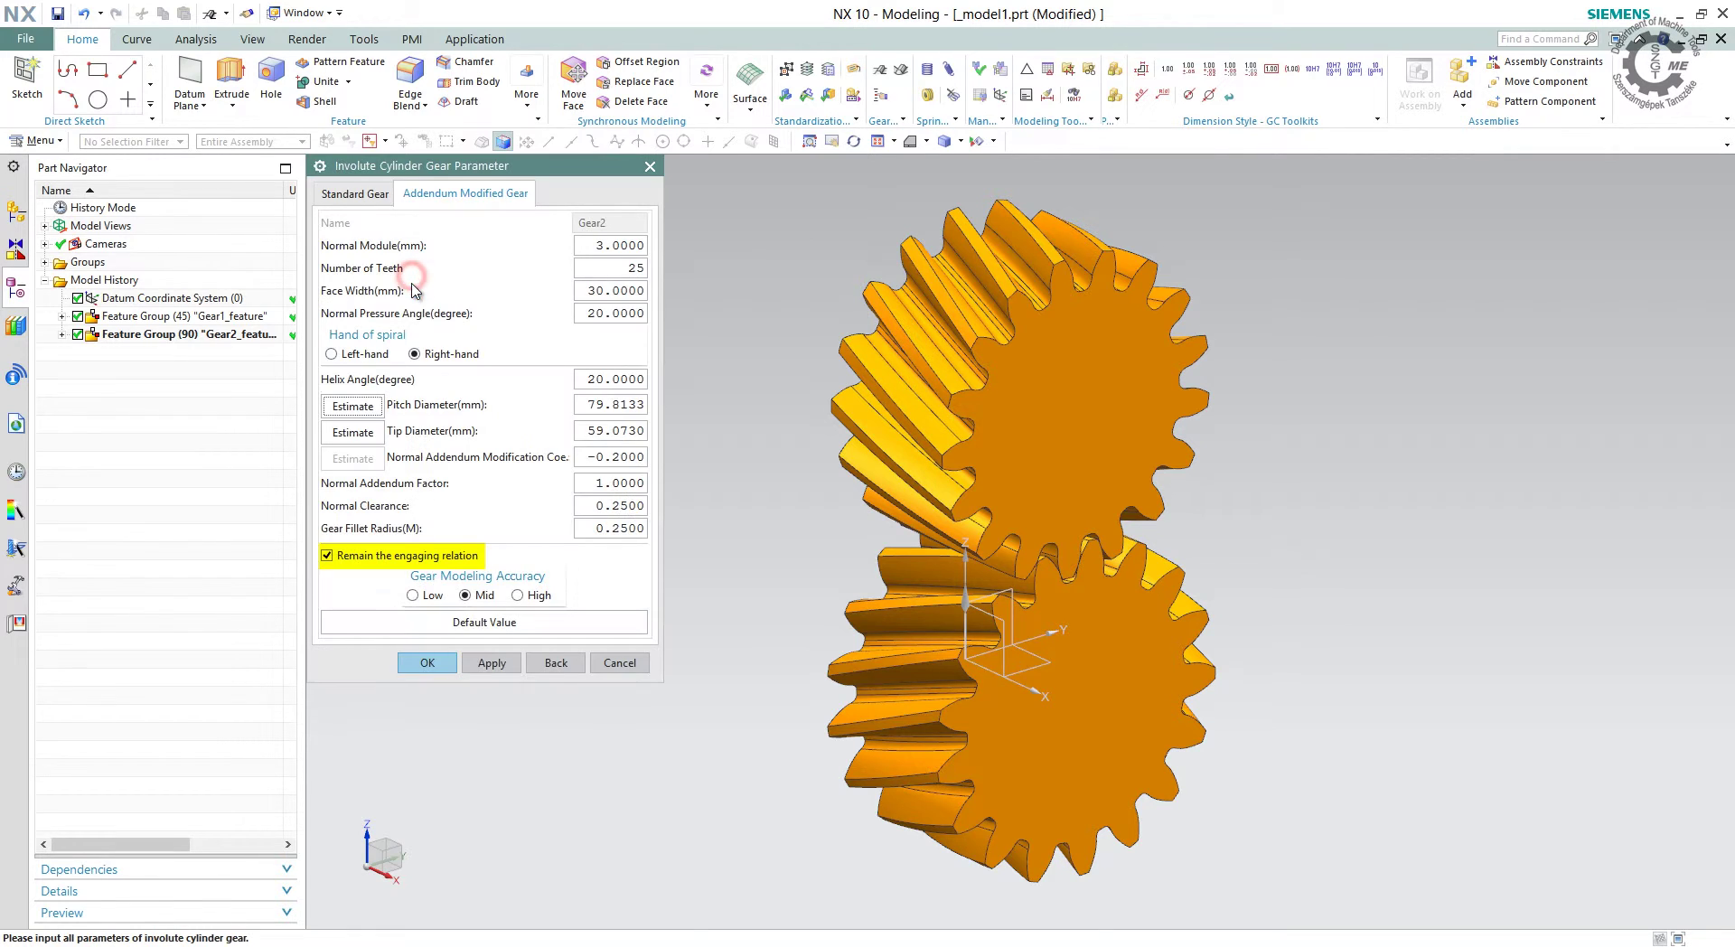
{"action": "left_click", "coordinate": [375, 432]}
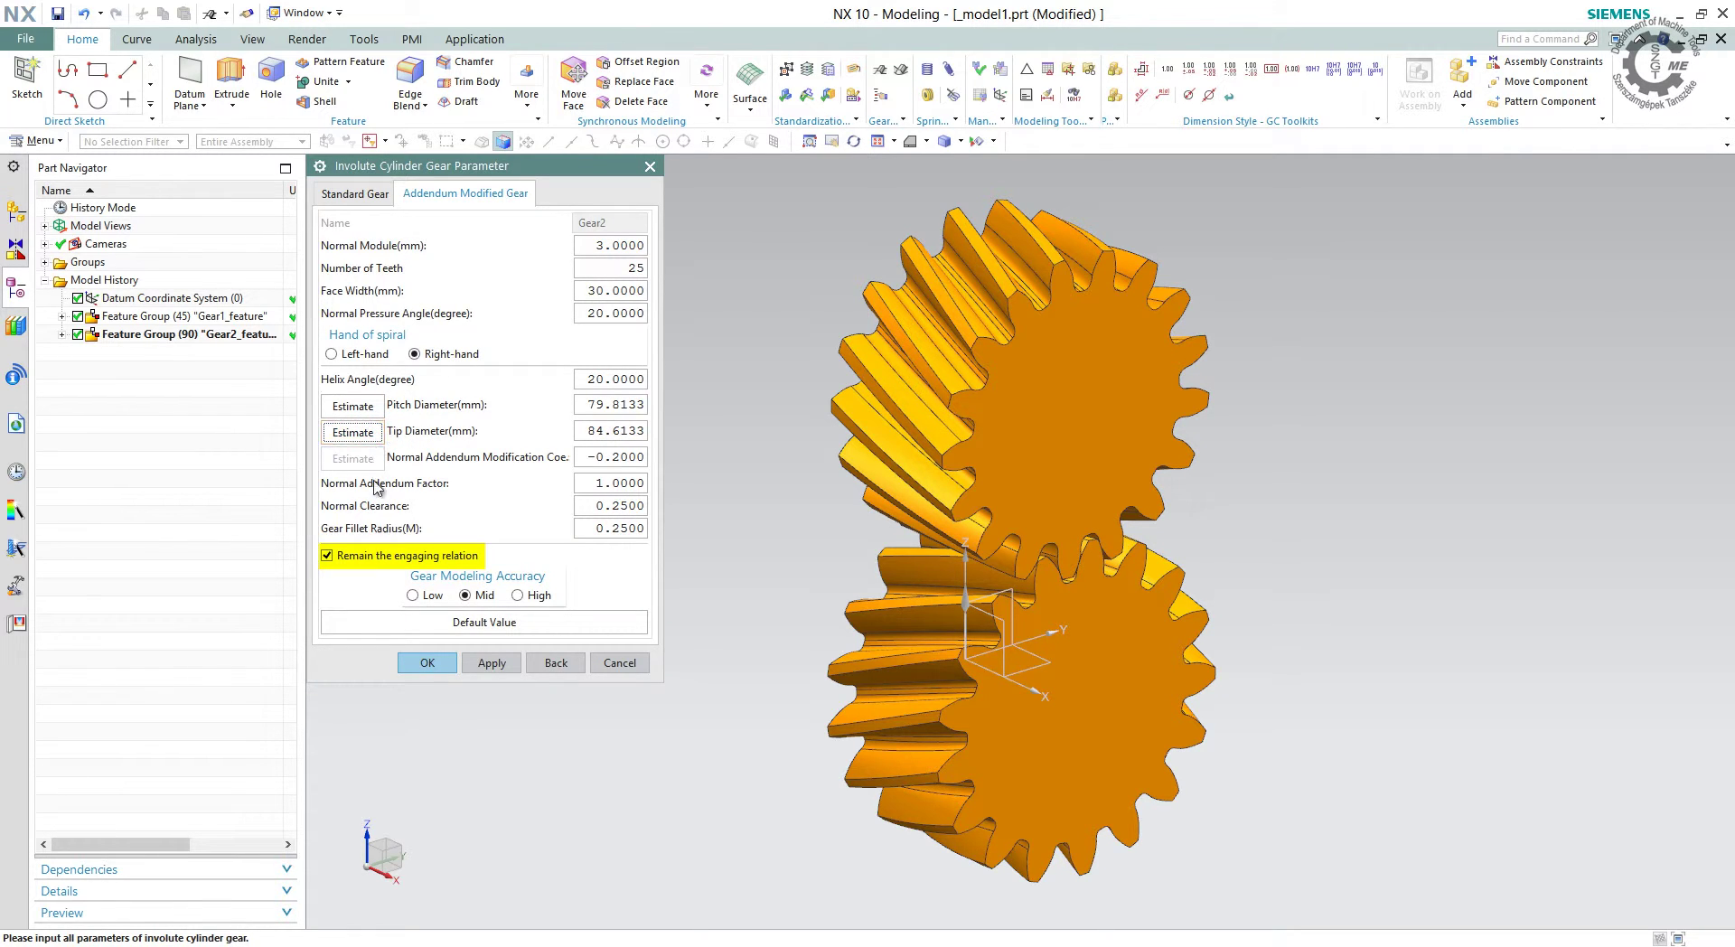
{"action": "left_click", "coordinate": [415, 666]}
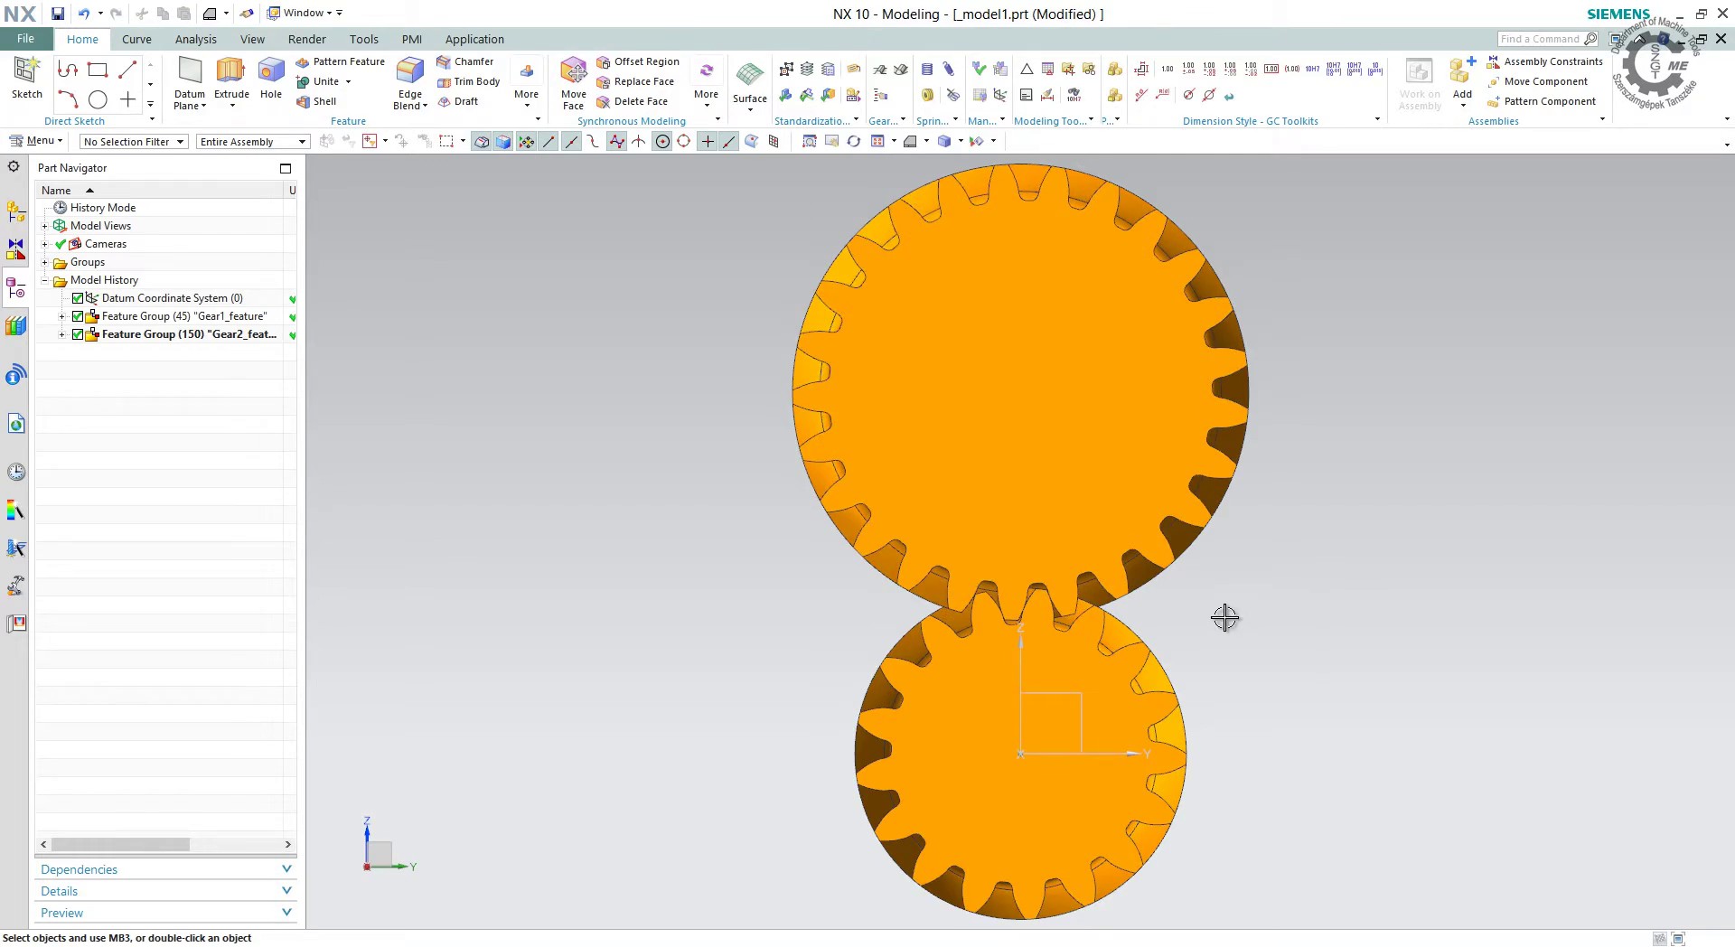
{"action": "scroll", "coordinate": [1206, 618], "scroll_direction": "up", "scroll_amount": 2}
{"action": "mouse_move", "coordinate": [647, 627]}
{"action": "middle_mouse_down"}
{"action": "mouse_move", "coordinate": [910, 651]}
{"action": "mouse_move", "coordinate": [592, 581]}
{"action": "middle_mouse_up"}
{"action": "key", "text": "Home"}
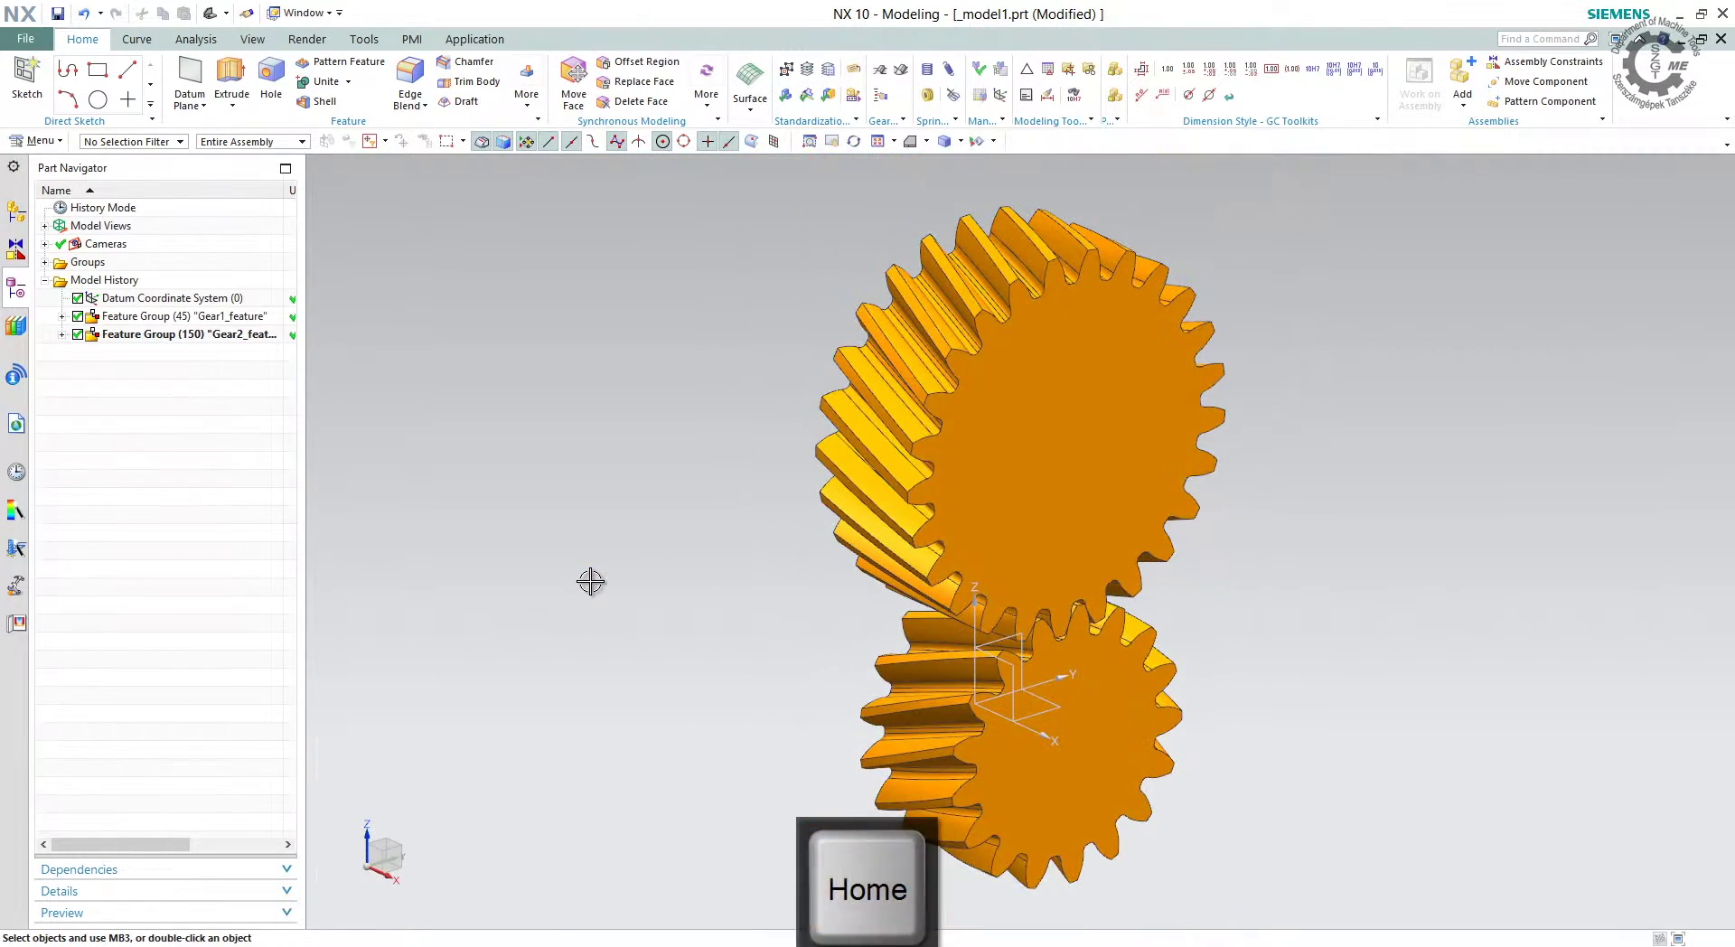